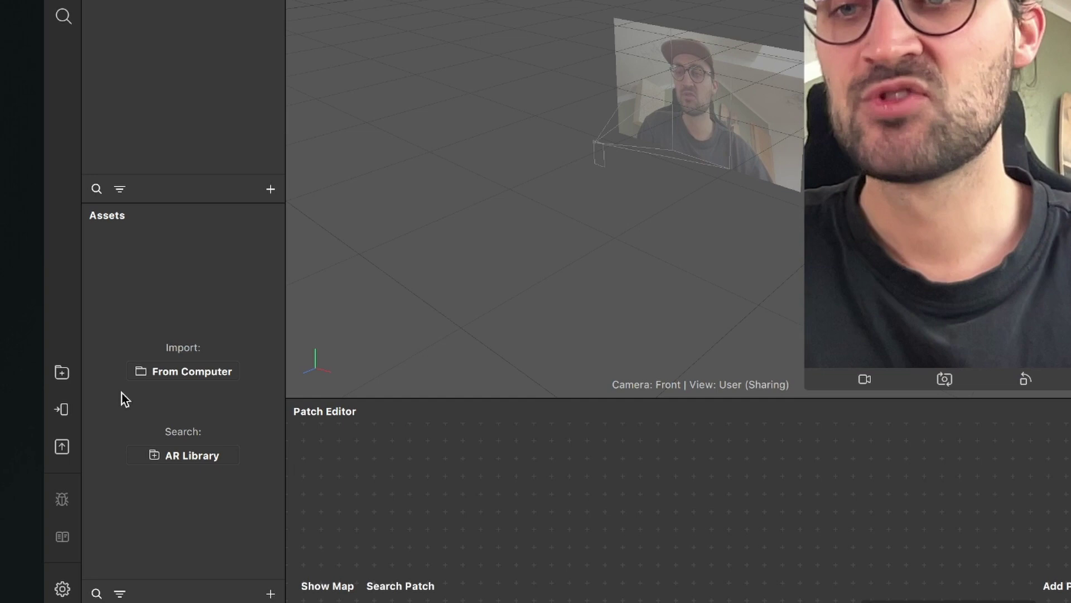
# Step: Search the AR Library for 'eye color' and import the free Eye Color block
pyautogui.click(61, 374)
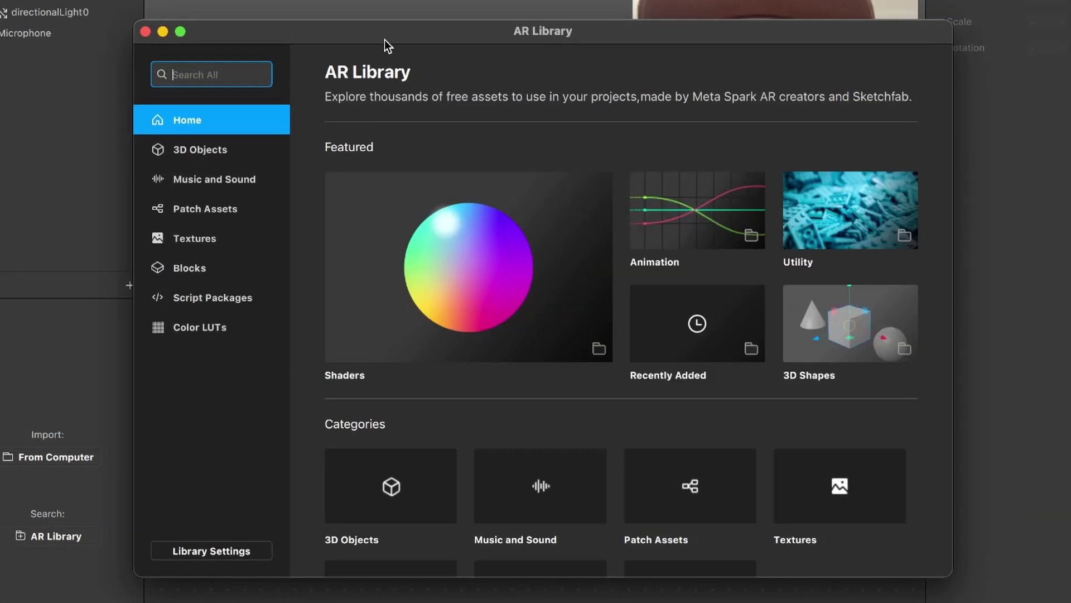
pyautogui.moveTo(384, 39)
pyautogui.mouseDown()
pyautogui.moveTo(397, 39)
pyautogui.moveTo(392, 31)
pyautogui.mouseUp()
pyautogui.write('eye color')
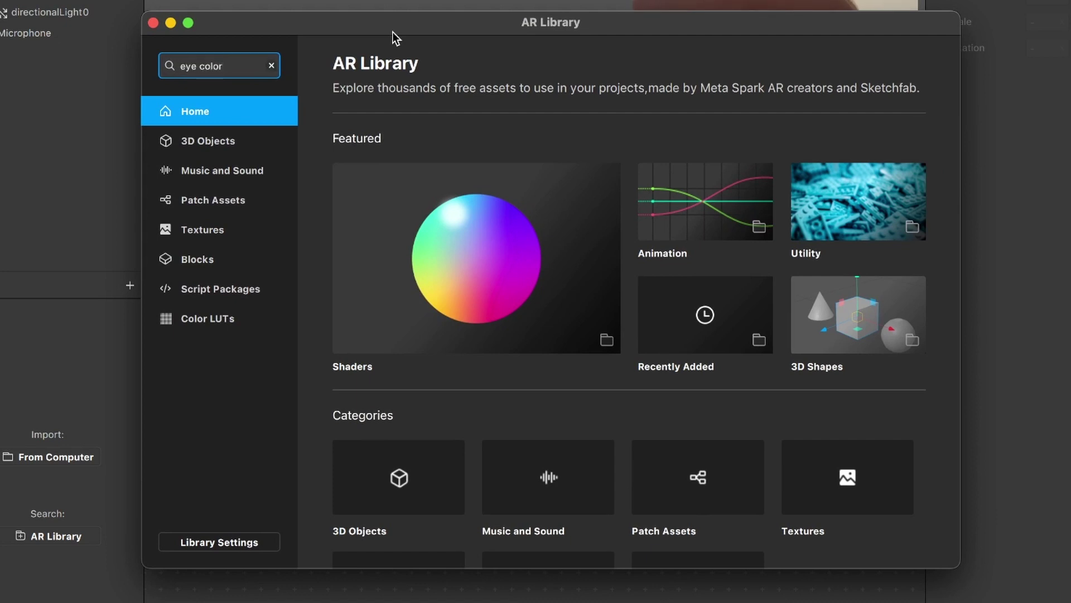
pyautogui.press('Return')
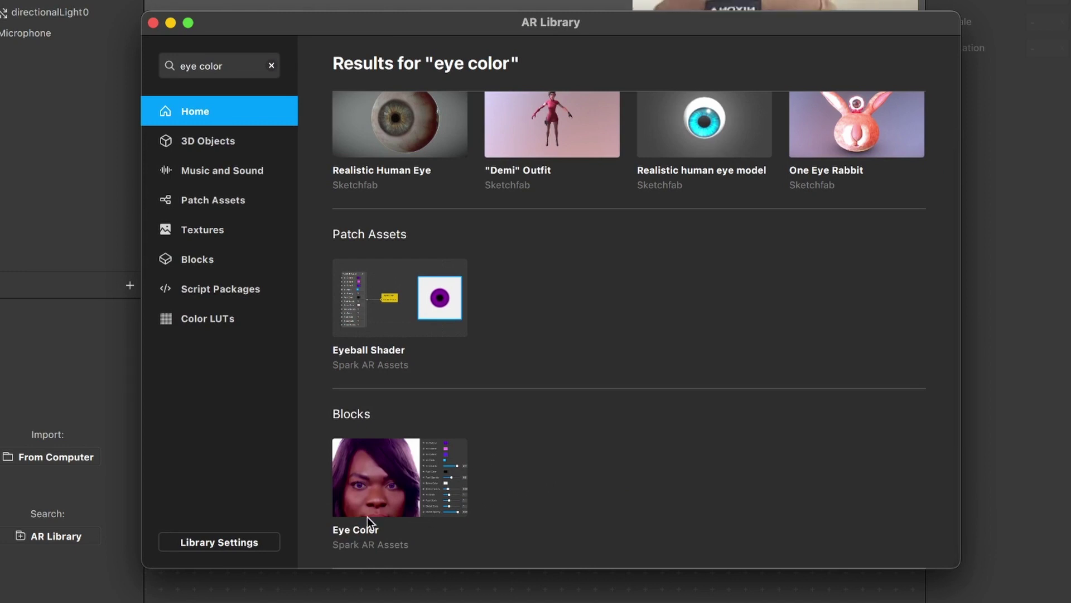
pyautogui.click(384, 491)
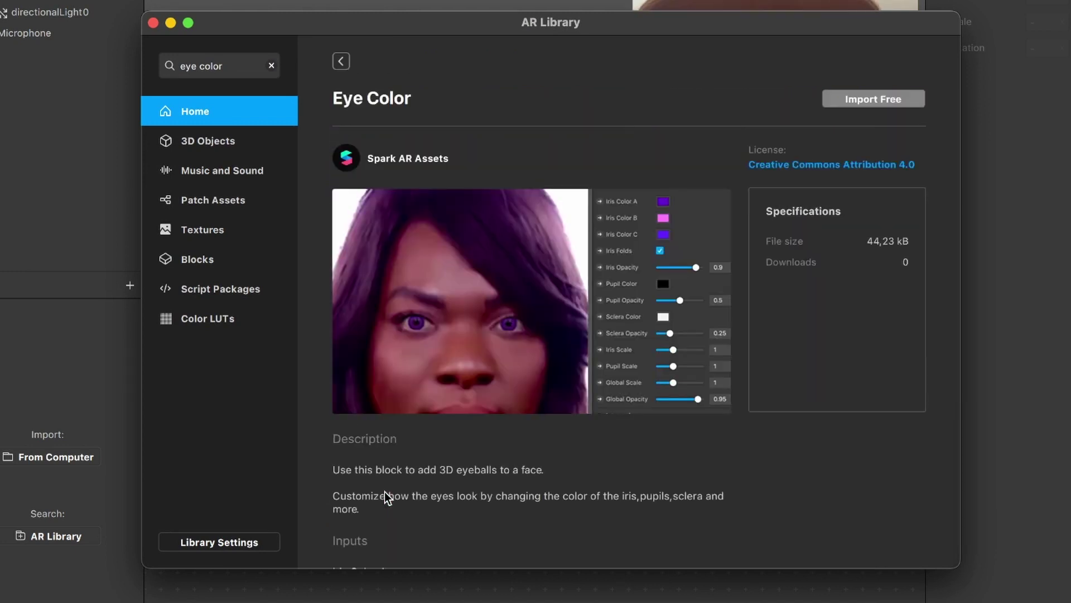
pyautogui.click(892, 103)
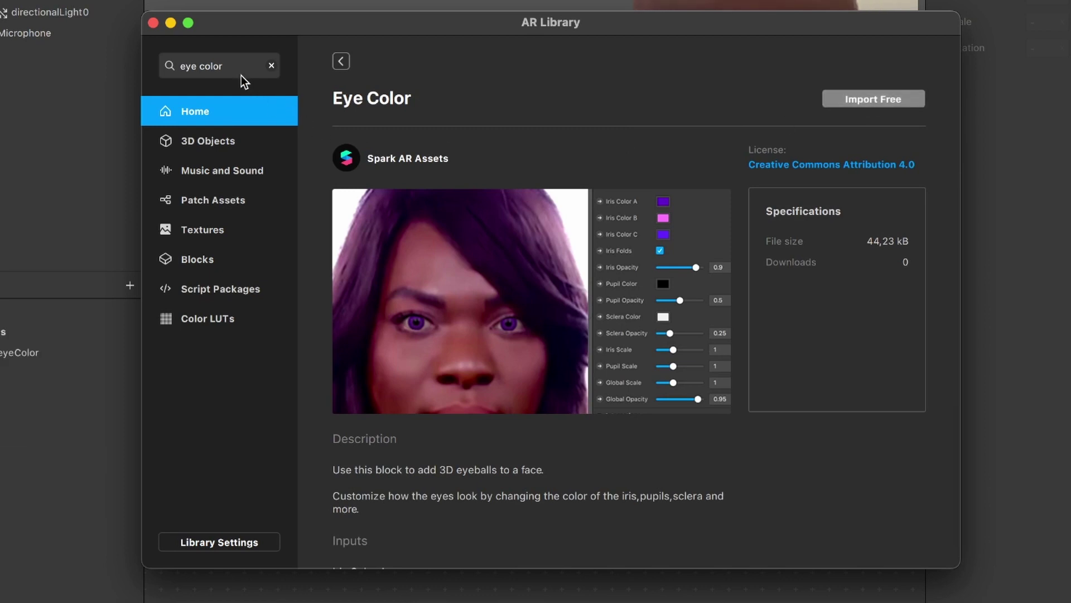
pyautogui.click(168, 25)
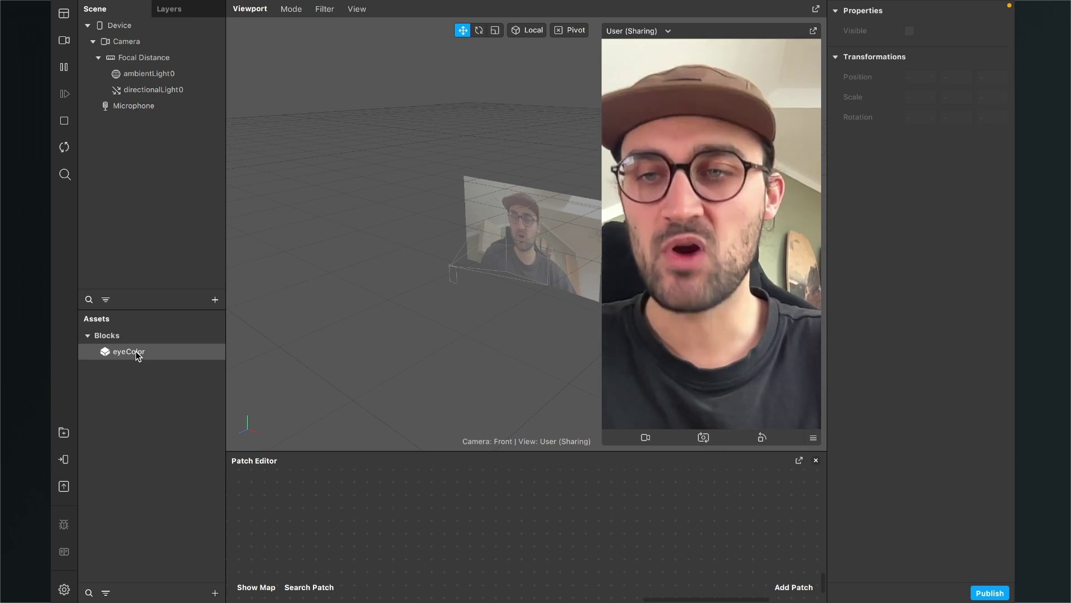
# Step: Drag the eyeColor asset into the Scene panel so the irises turn purple
pyautogui.moveTo(137, 353); pyautogui.dragTo(159, 153)
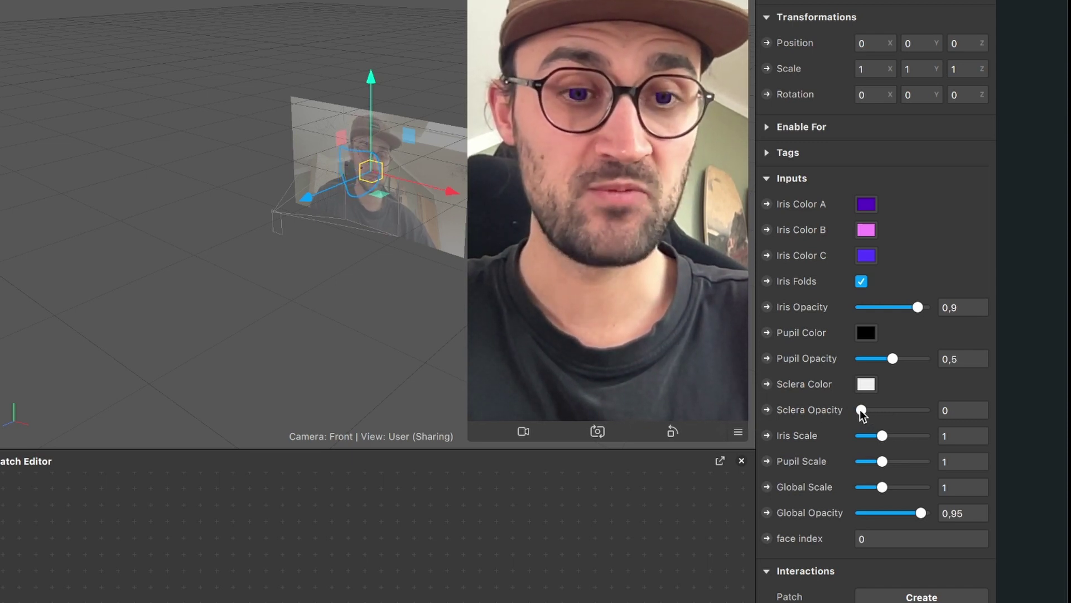
pyautogui.moveTo(859, 410); pyautogui.dragTo(968, 410)
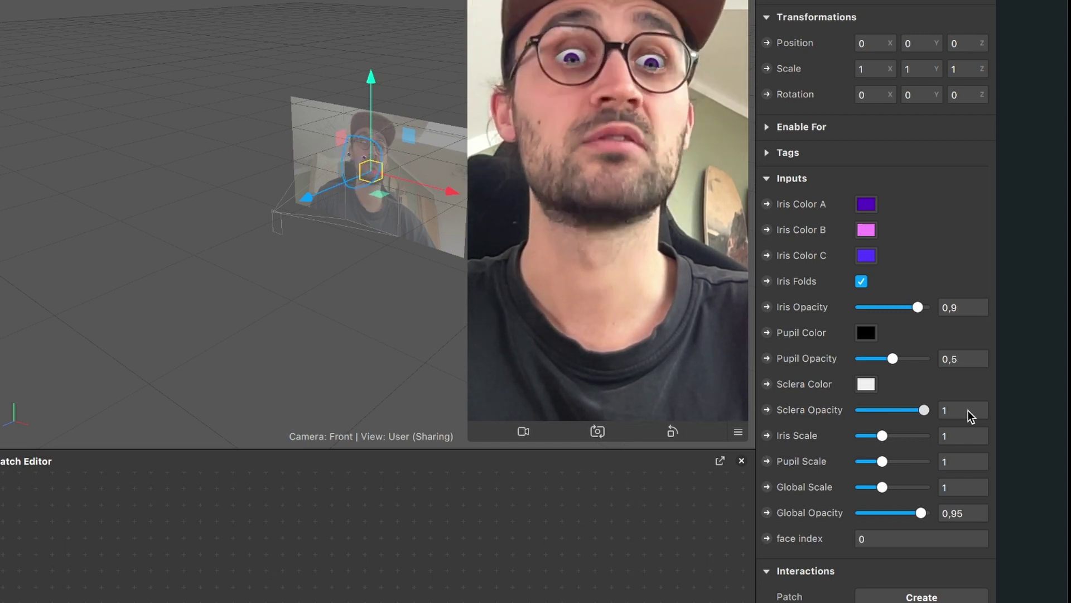
pyautogui.moveTo(966, 411); pyautogui.dragTo(852, 393)
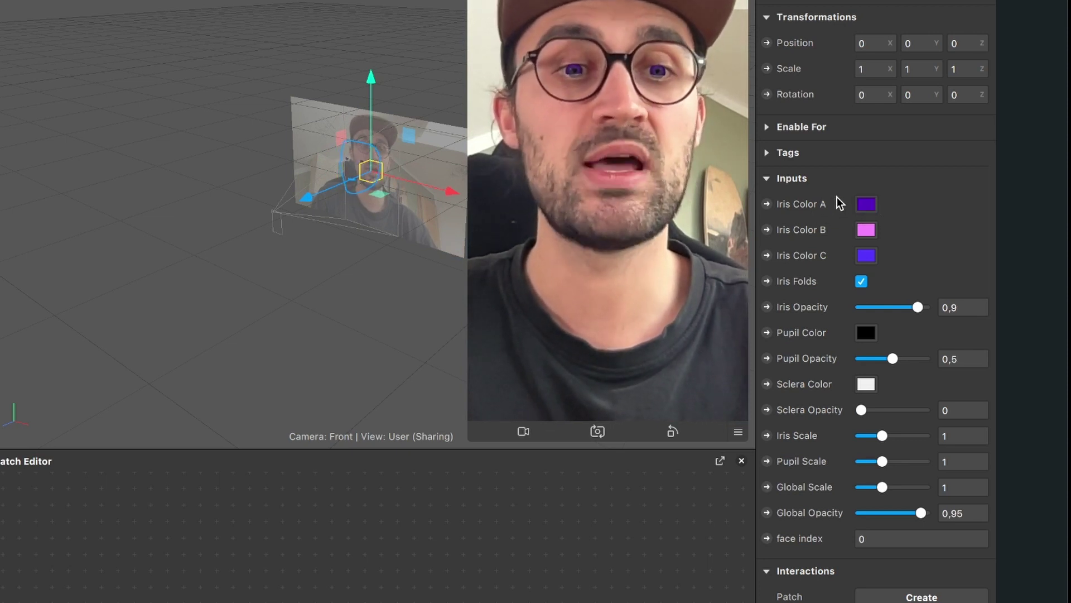
# Step: Set Iris Color A to green and Iris Colors B and C to pale green
pyautogui.click(870, 205)
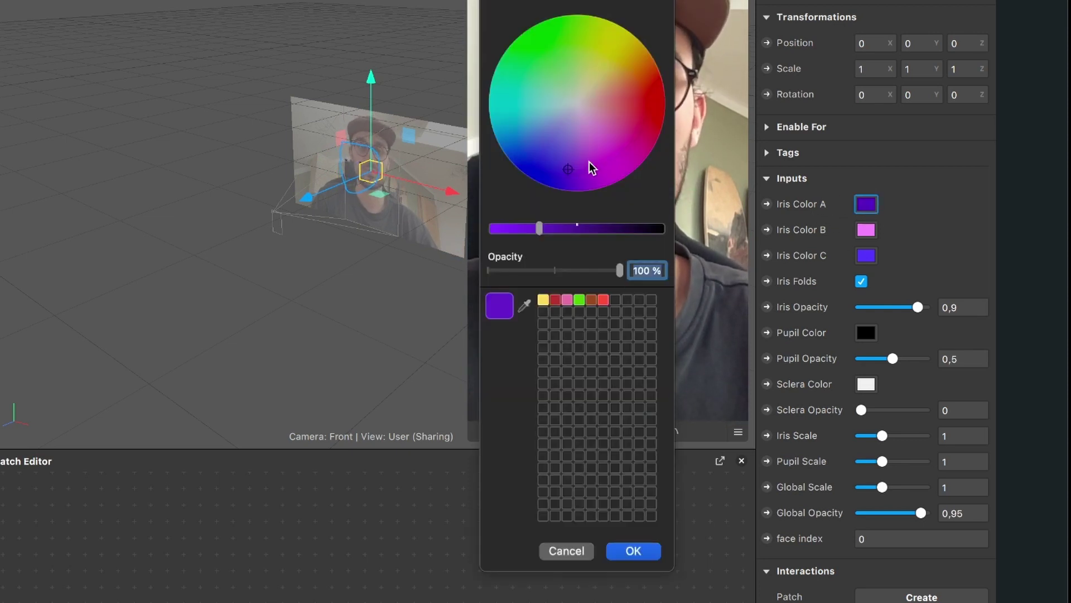
pyautogui.moveTo(559, 145); pyautogui.dragTo(571, 81)
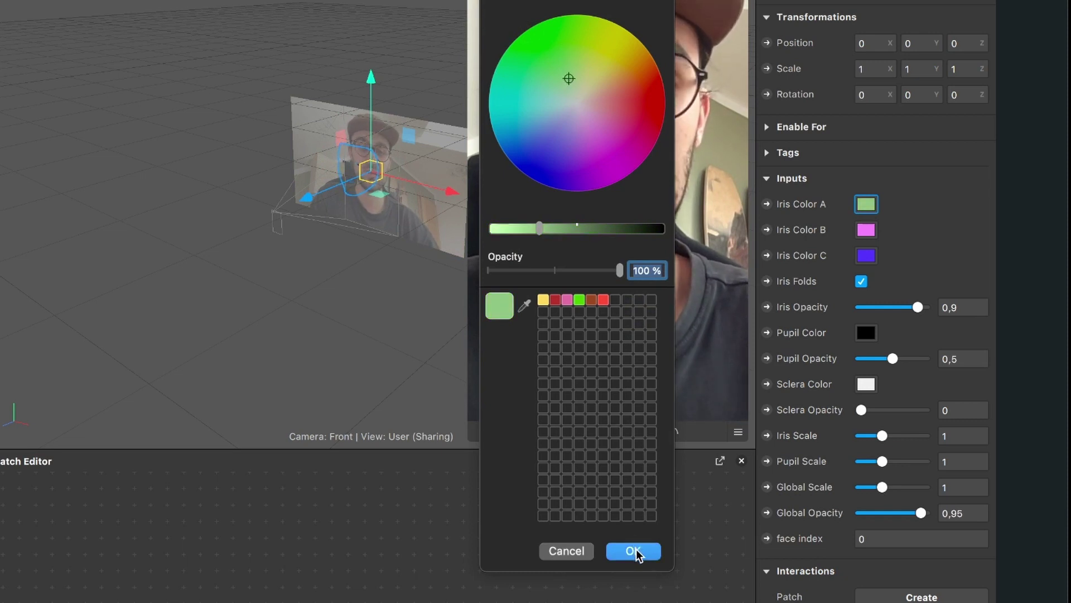
pyautogui.click(634, 551)
pyautogui.click(868, 229)
pyautogui.click(569, 96)
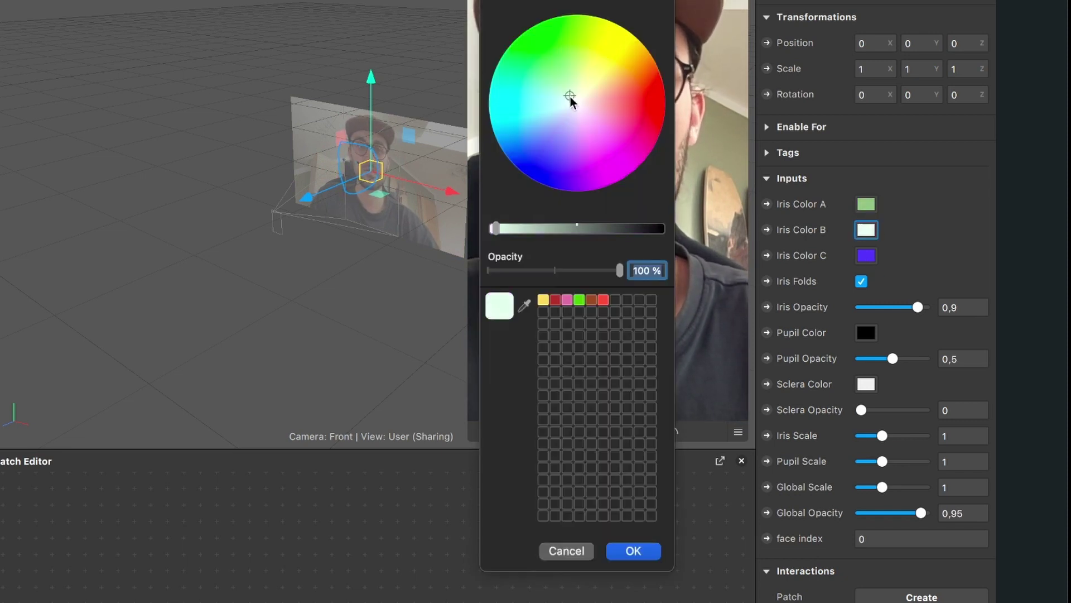
pyautogui.moveTo(570, 97); pyautogui.dragTo(567, 71)
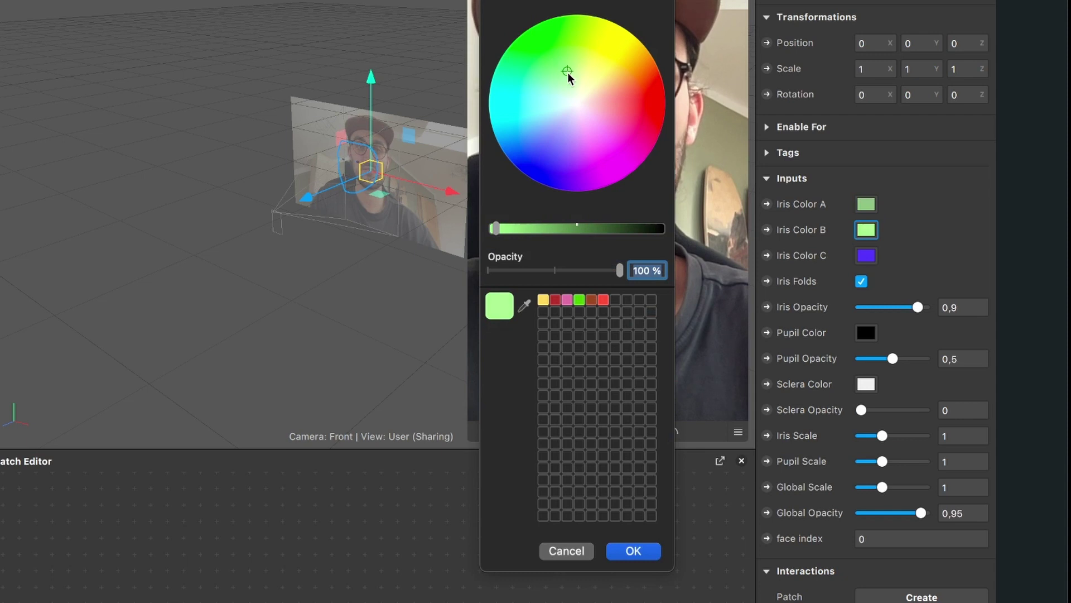
pyautogui.click(631, 552)
pyautogui.click(866, 255)
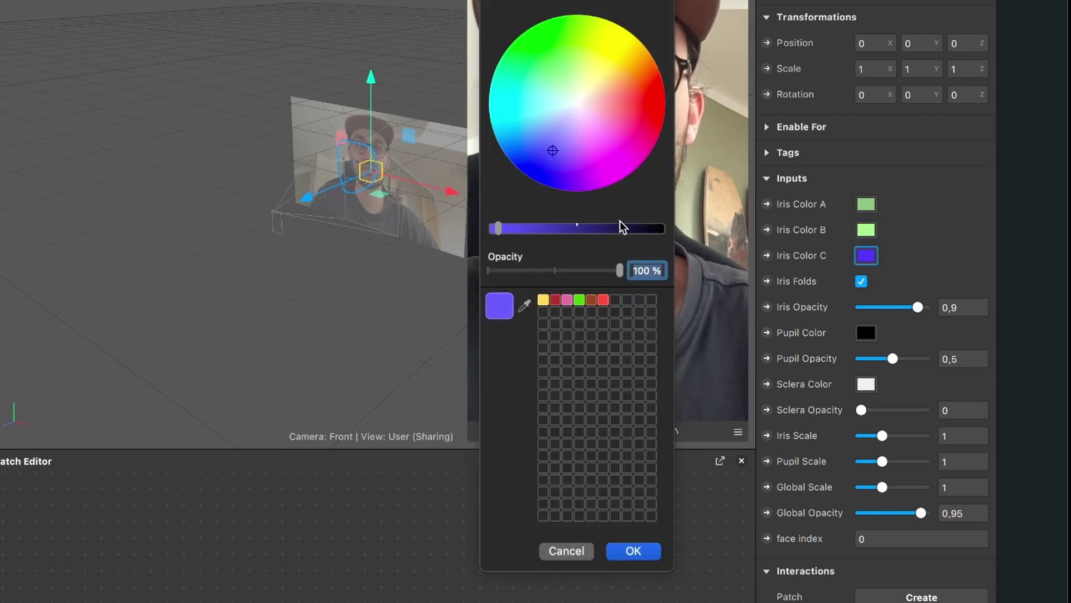
pyautogui.moveTo(561, 152); pyautogui.dragTo(569, 89)
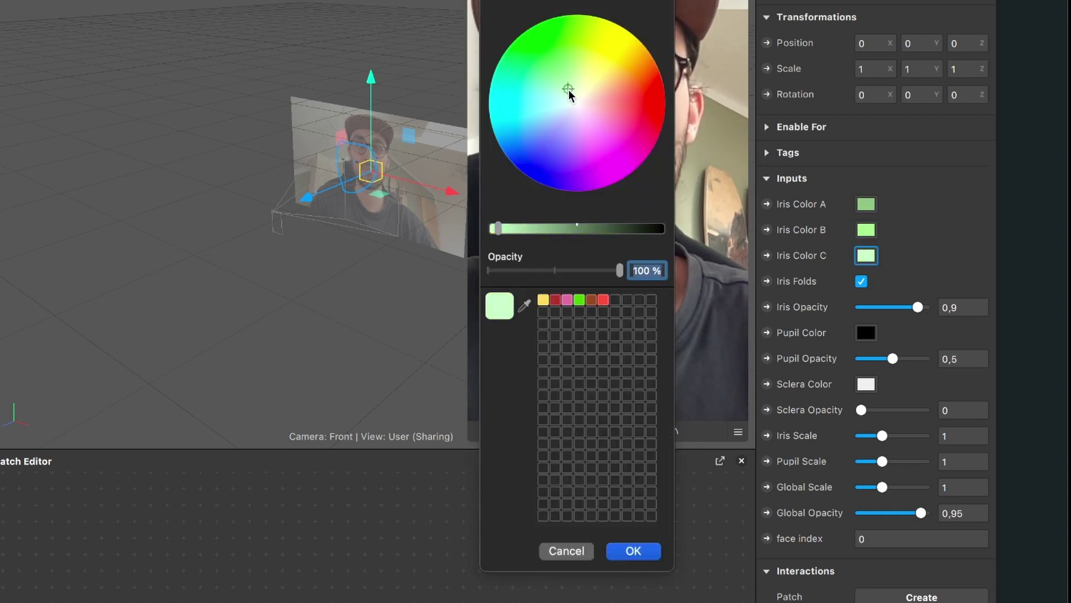
pyautogui.click(651, 550)
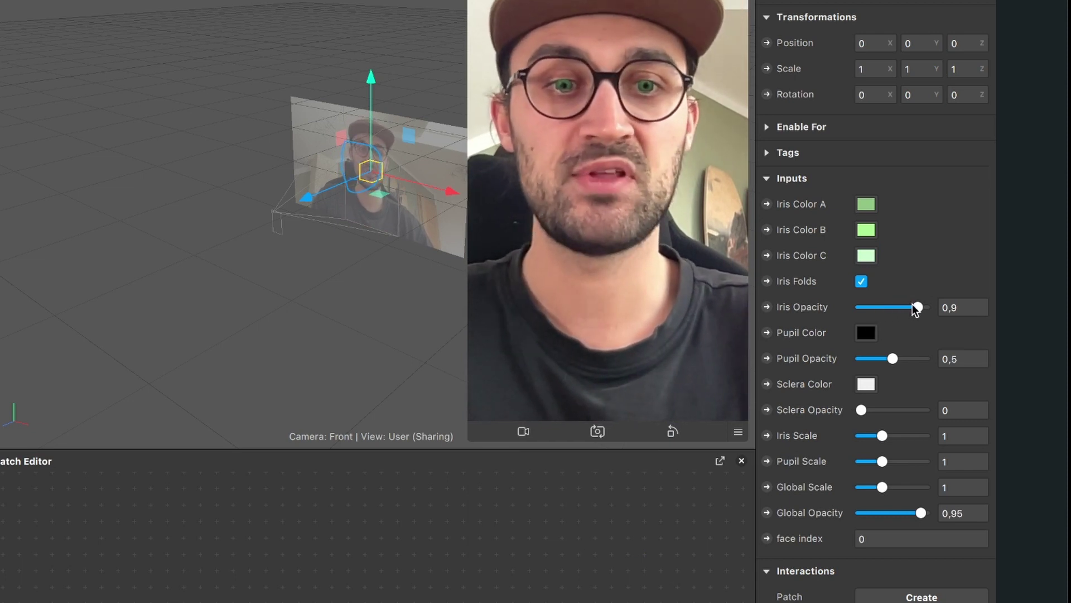
# Step: Set Iris Opacity to 0,95, restore Iris Scale to 1, and reduce Global Scale
pyautogui.moveTo(914, 305); pyautogui.dragTo(822, 302)
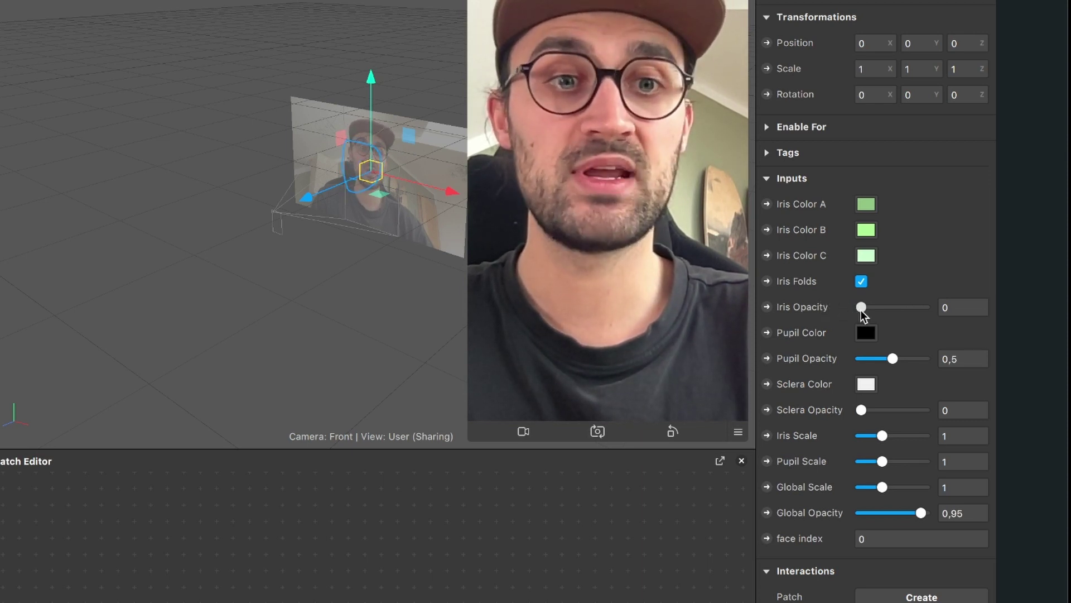
pyautogui.moveTo(861, 309); pyautogui.dragTo(912, 309)
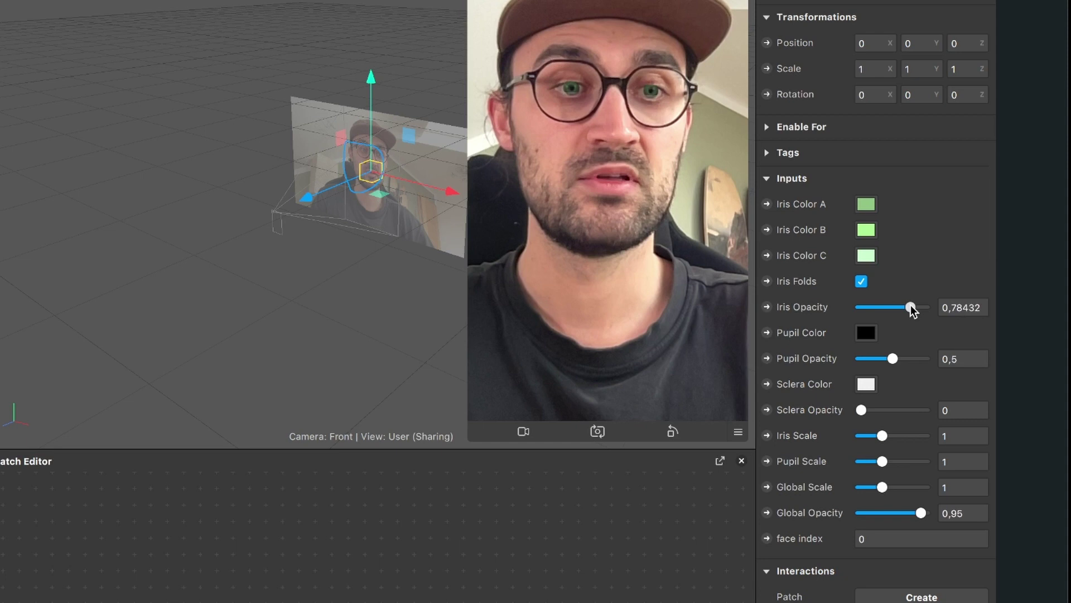
pyautogui.doubleClick(962, 306)
pyautogui.press('BackSpace')
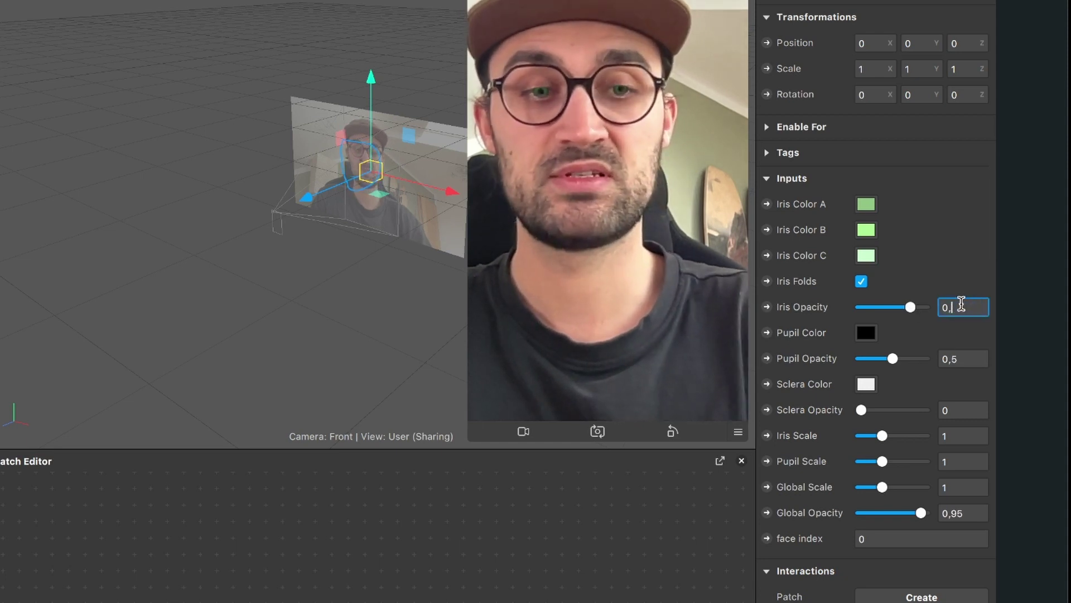
pyautogui.write('9')
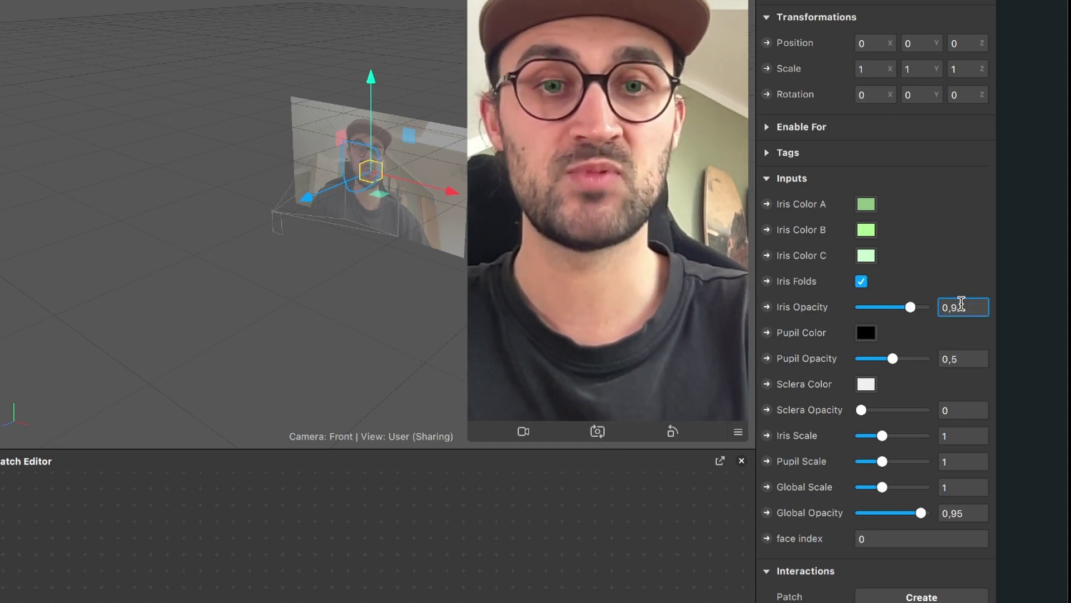
pyautogui.write('5')
pyautogui.press('Return')
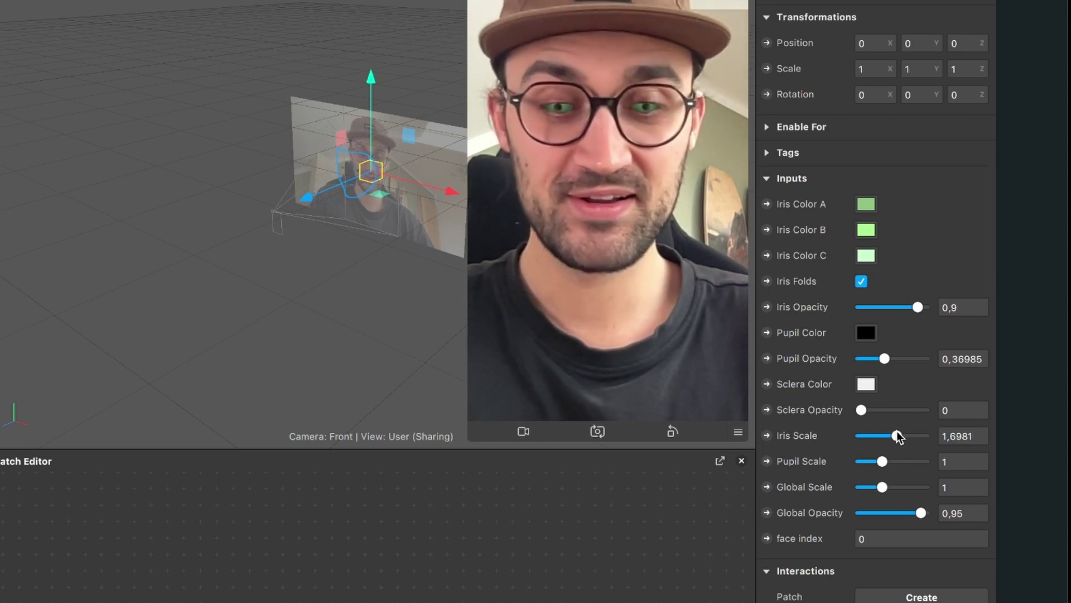
pyautogui.press('super+z')
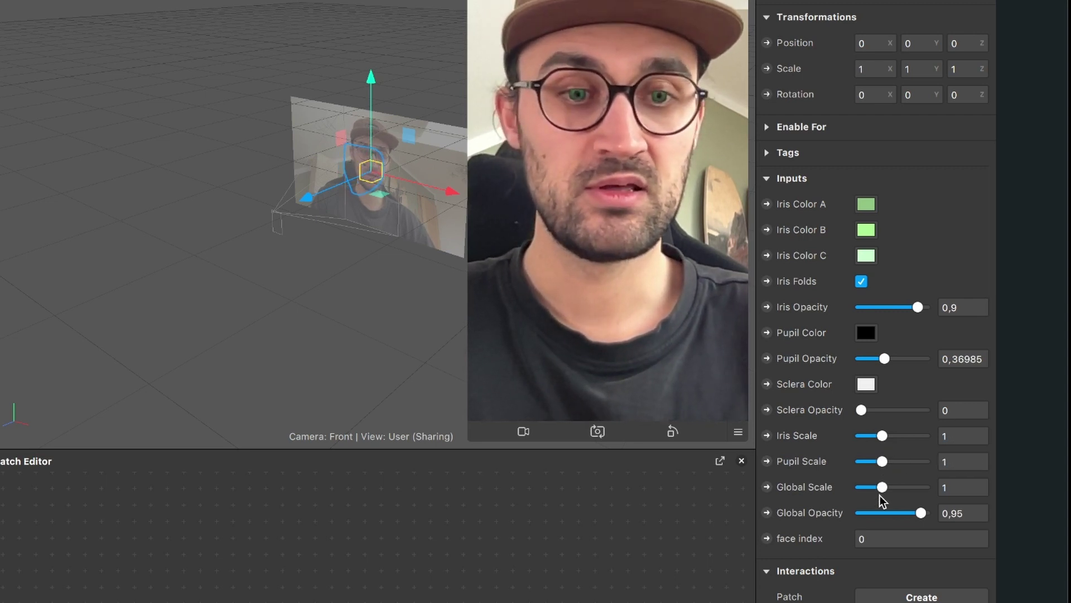
pyautogui.moveTo(900, 488); pyautogui.dragTo(886, 489)
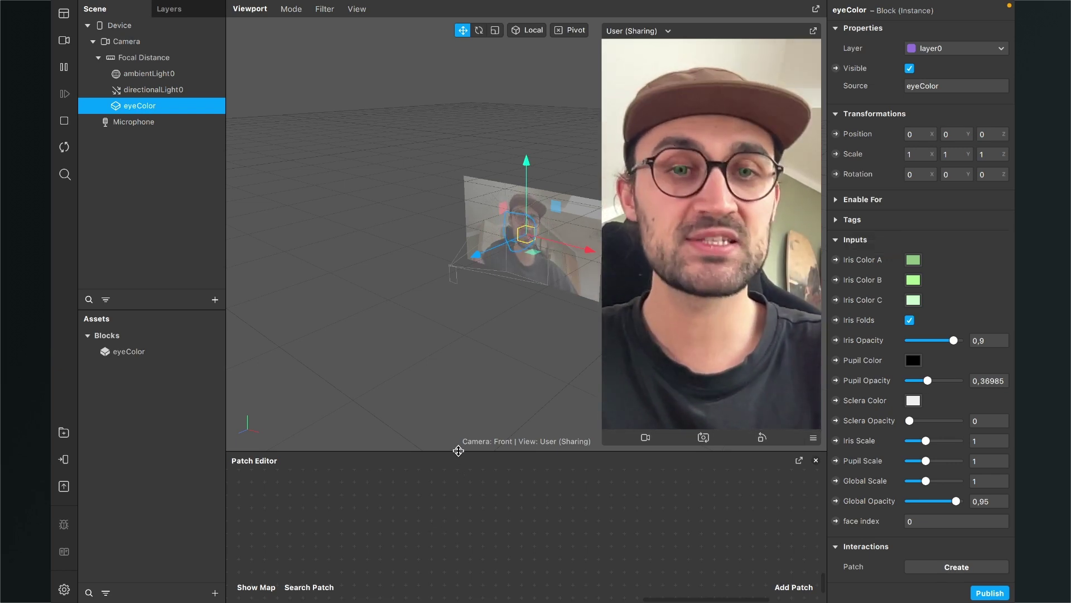
# Step: Enlarge the Patch Editor and add a Screen Tap patch at the upper left
pyautogui.moveTo(460, 449); pyautogui.dragTo(466, 378)
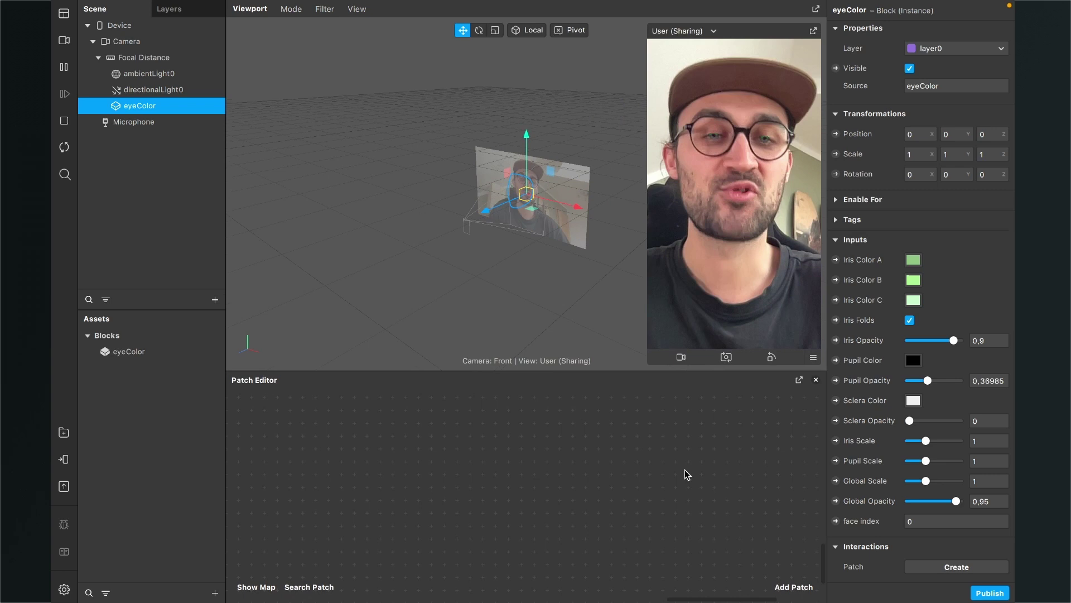
pyautogui.click(782, 586)
pyautogui.write('scre')
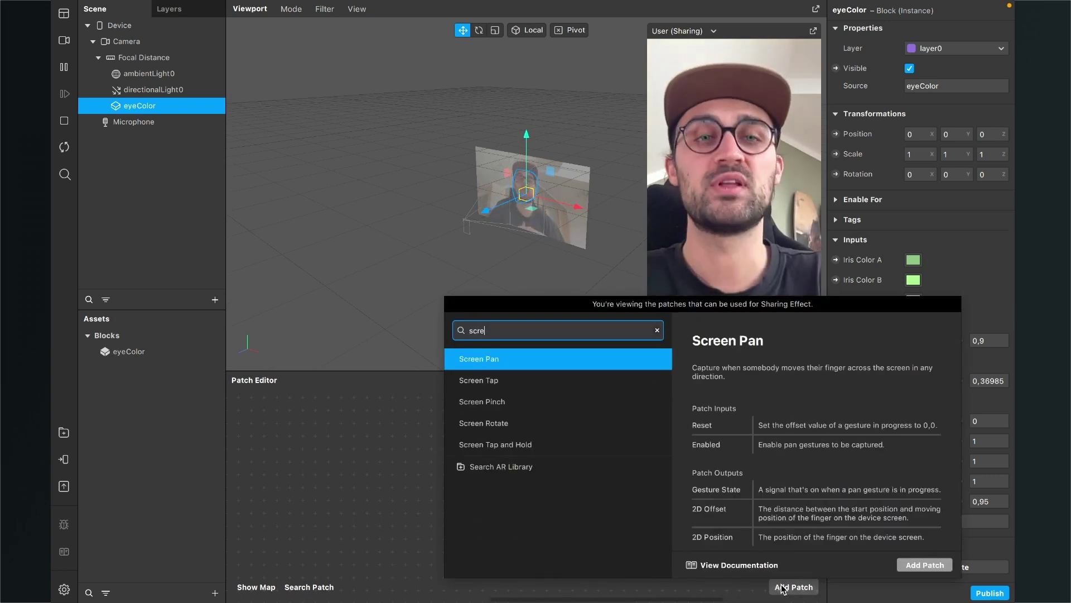
pyautogui.click(478, 380)
pyautogui.click(915, 564)
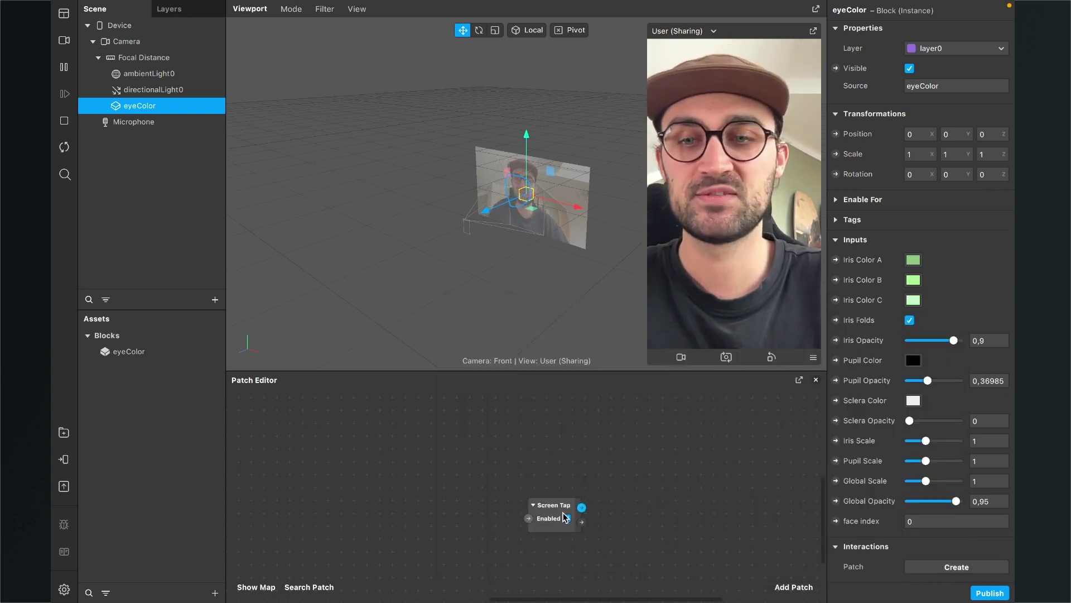
pyautogui.moveTo(566, 518); pyautogui.dragTo(363, 466)
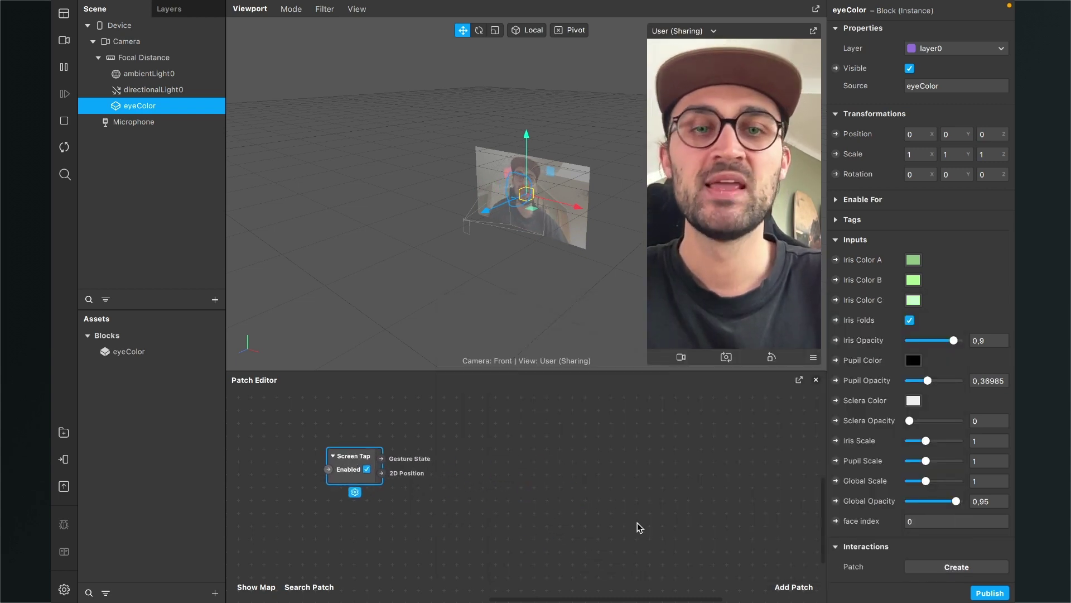
# Step: Add a Counter patch beside Screen Tap and wire the tap into its Increase input
pyautogui.click(793, 587)
pyautogui.write('cou')
pyautogui.press('Return')
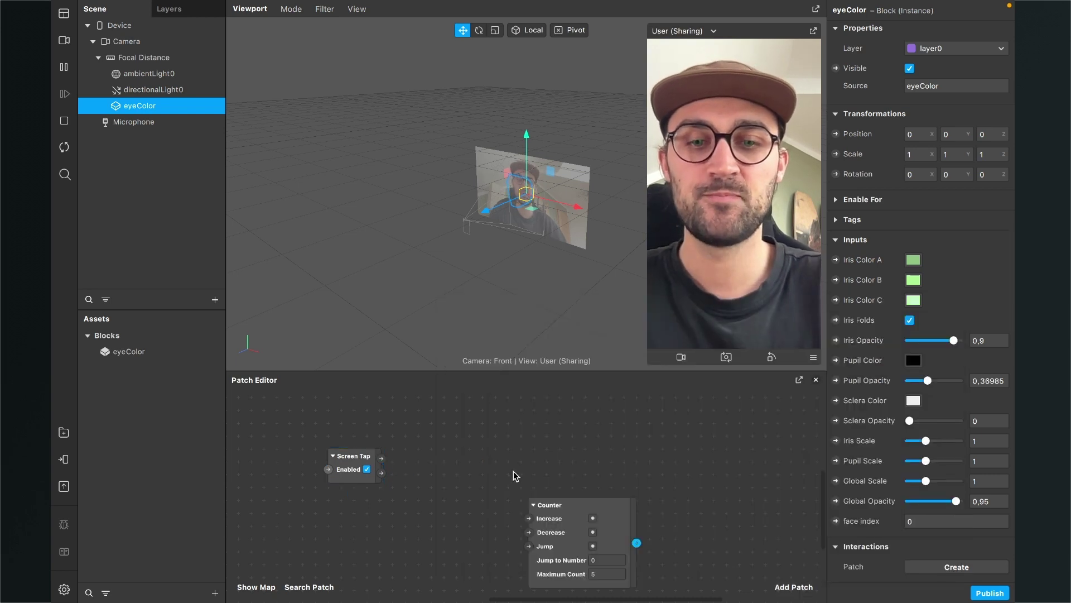
pyautogui.moveTo(549, 518); pyautogui.dragTo(500, 463)
pyautogui.scroll(-1, 437, 479)
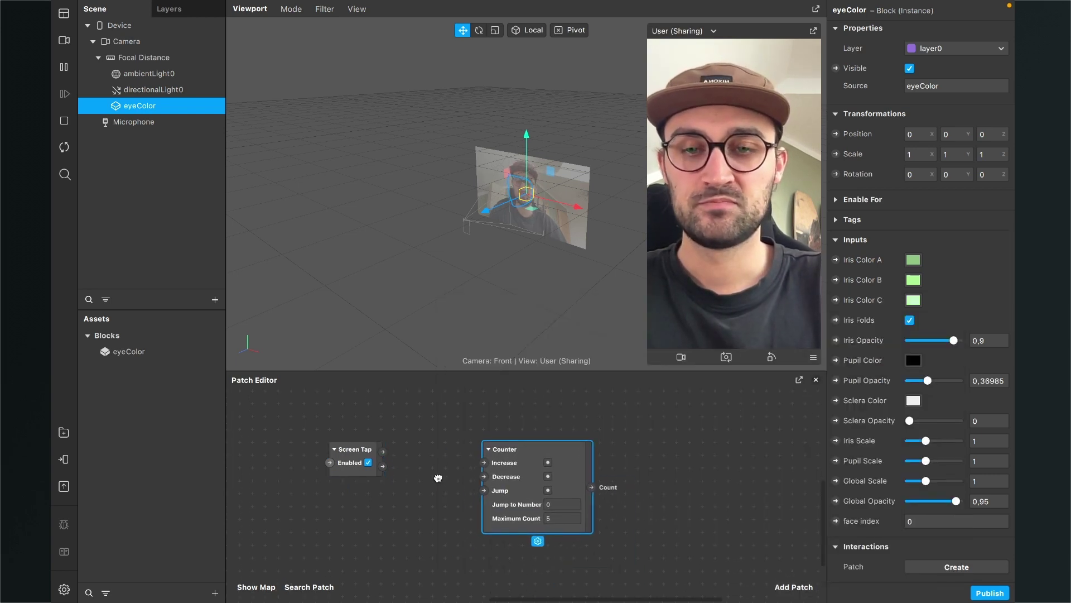
pyautogui.click(358, 451)
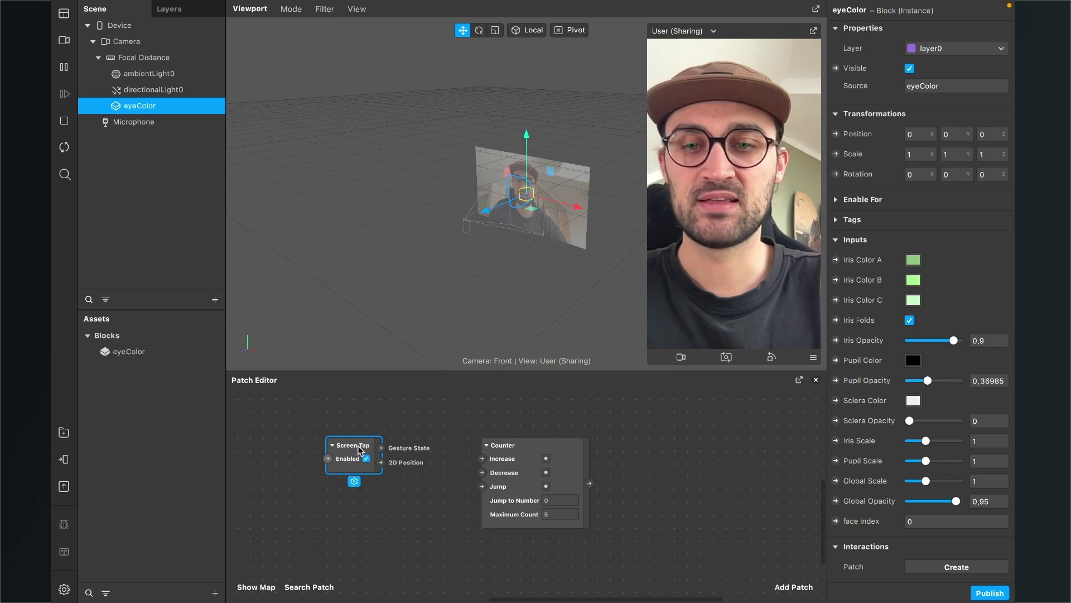
pyautogui.moveTo(380, 448); pyautogui.dragTo(482, 458)
pyautogui.click(489, 472)
# Step: Enter a value into the Counter patch and pan the graph to the right
pyautogui.scroll(3, 489, 472)
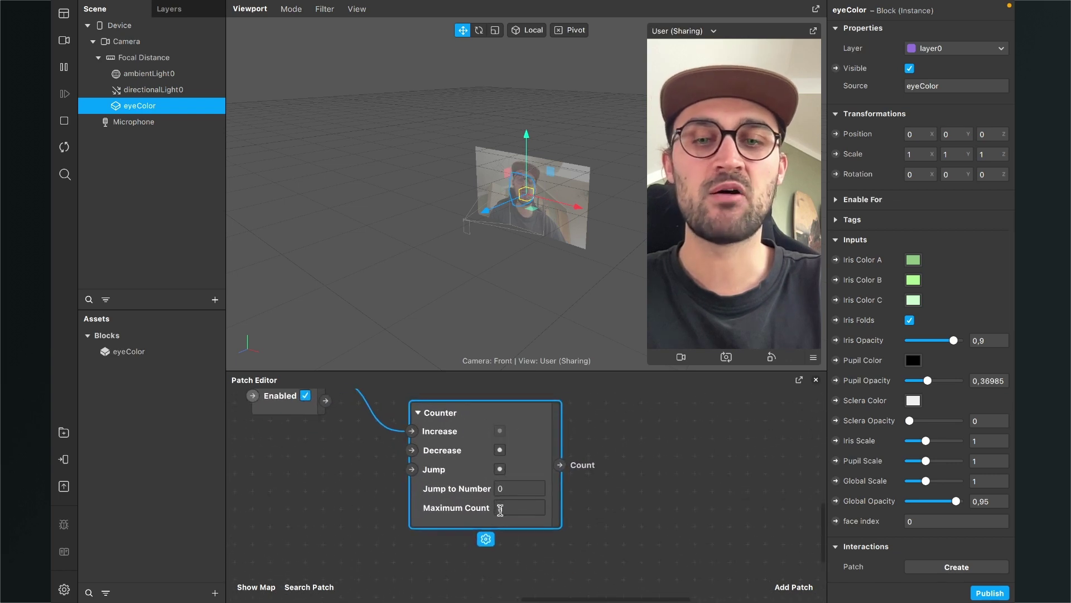
pyautogui.write('5')
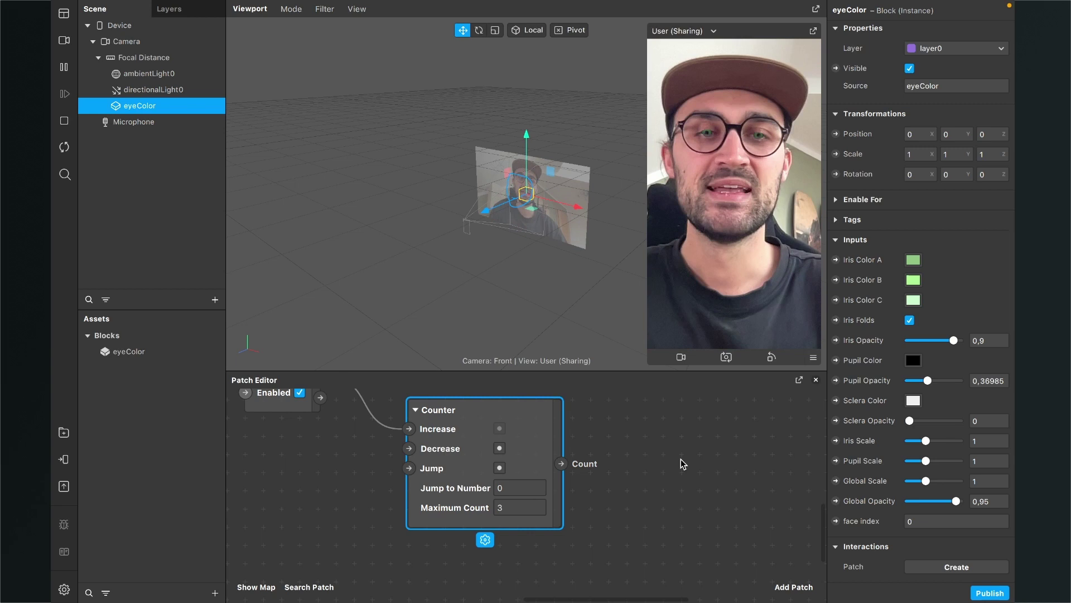
pyautogui.scroll(-3, 683, 458)
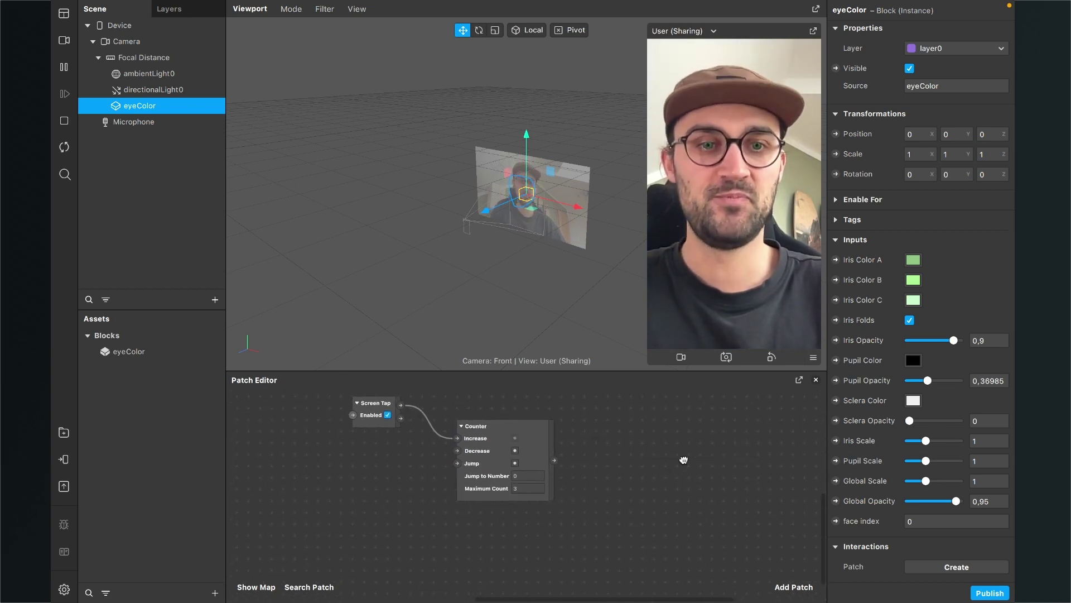
pyautogui.hscroll(2, 684, 460)
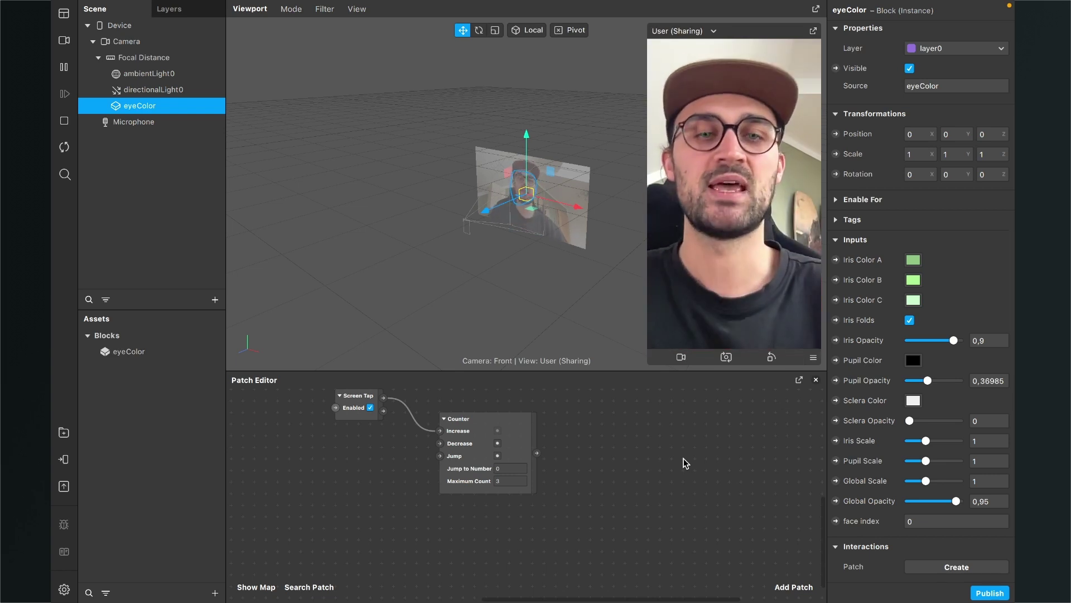
pyautogui.hscroll(3, 623, 485)
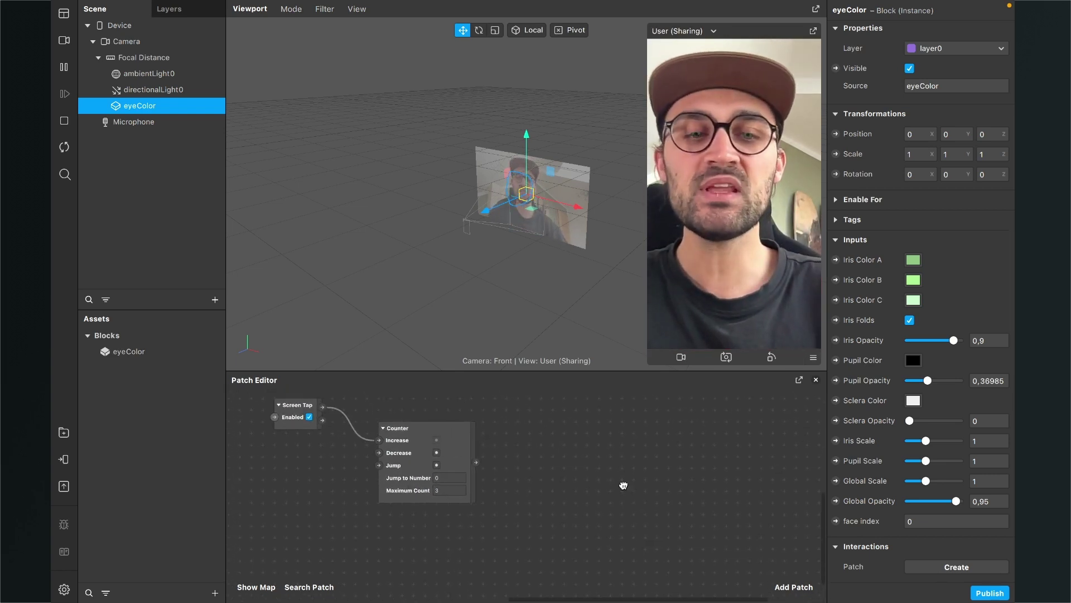
pyautogui.hscroll(3, 623, 485)
# Step: Add an Option Picker patch and move it next to the Counter
pyautogui.click(791, 586)
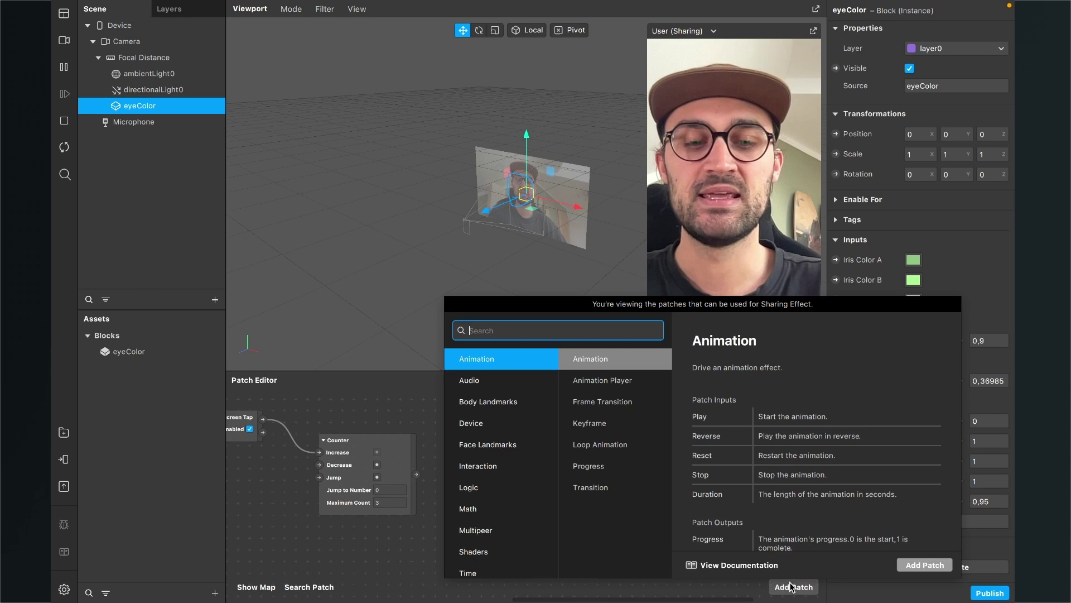
pyautogui.write('opt')
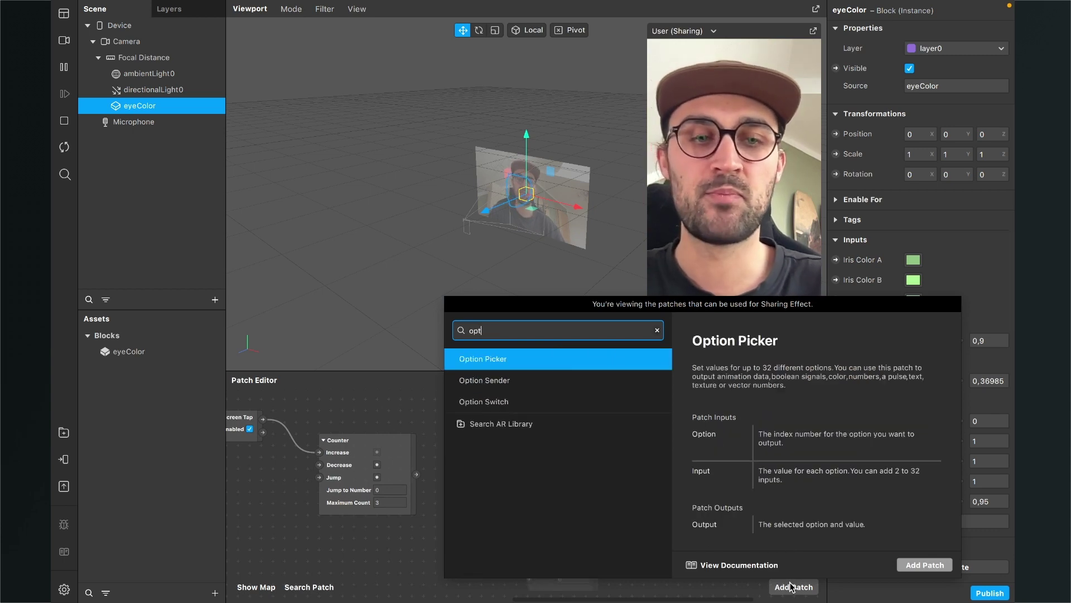
pyautogui.press('Return')
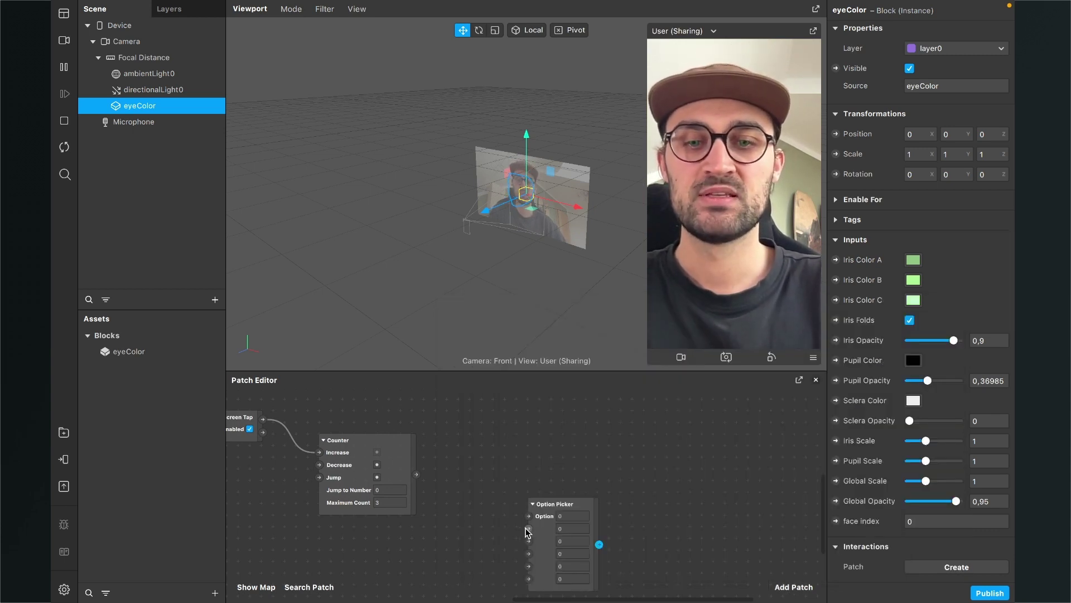
pyautogui.moveTo(528, 532); pyautogui.dragTo(527, 442)
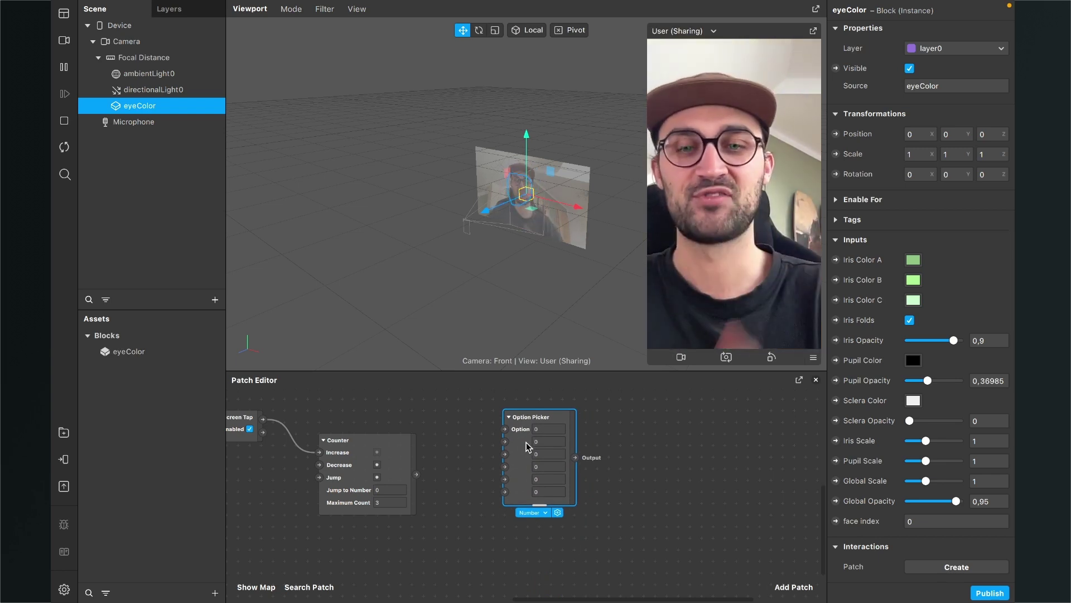
pyautogui.scroll(3, 491, 491)
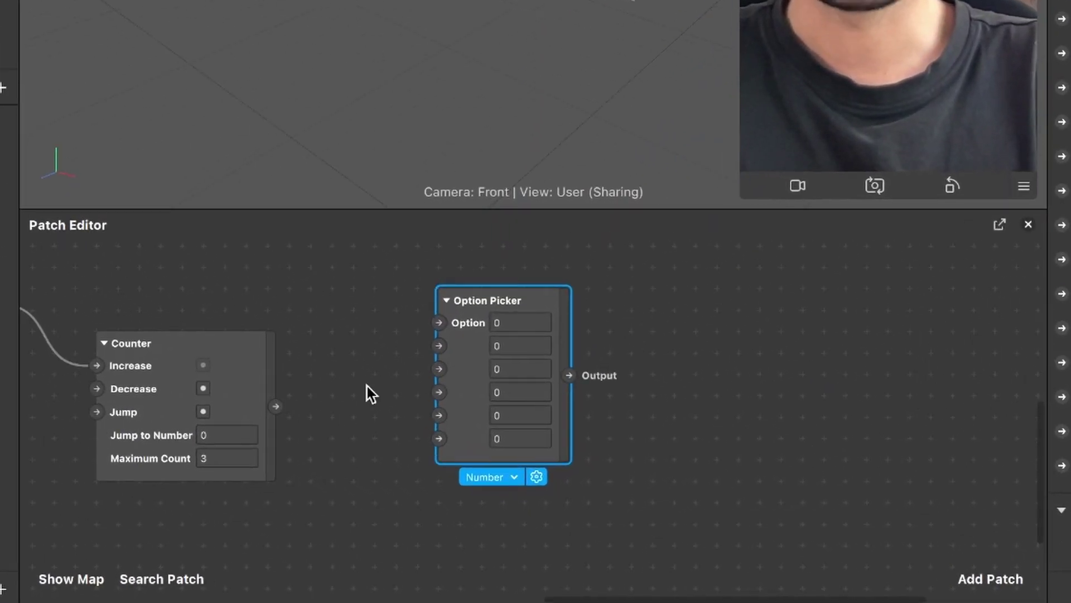
pyautogui.hscroll(-2, 428, 476)
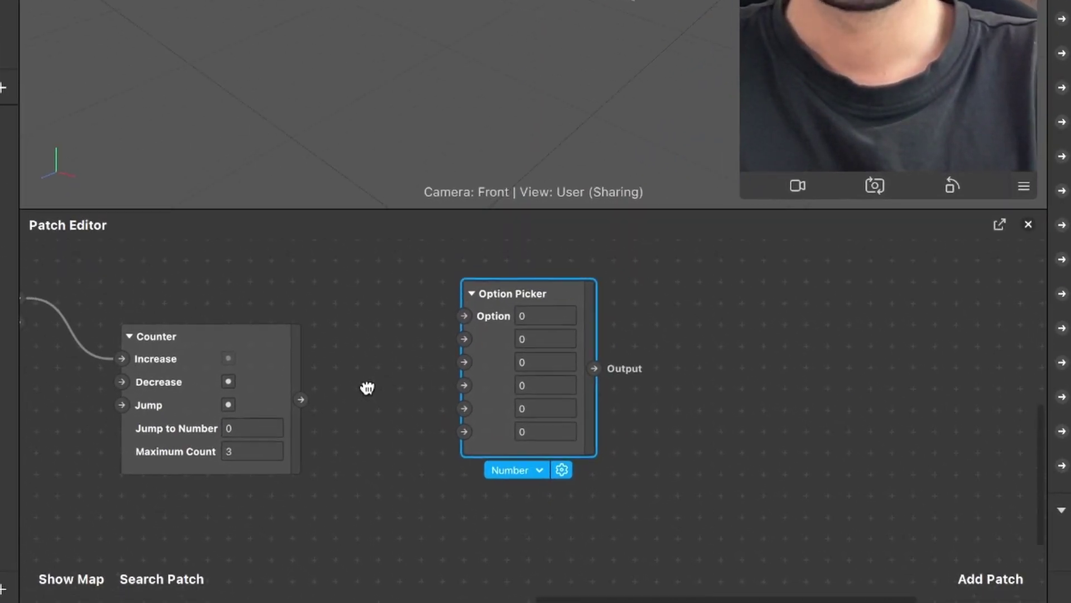
pyautogui.moveTo(494, 405); pyautogui.dragTo(443, 419)
pyautogui.scroll(3, 443, 420)
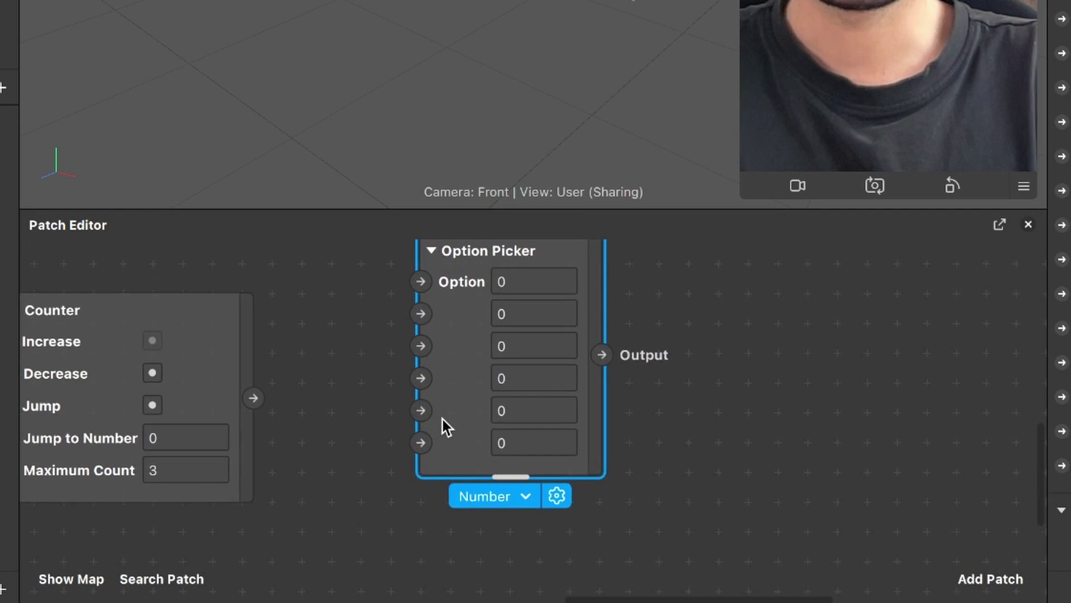
pyautogui.scroll(4, 443, 420)
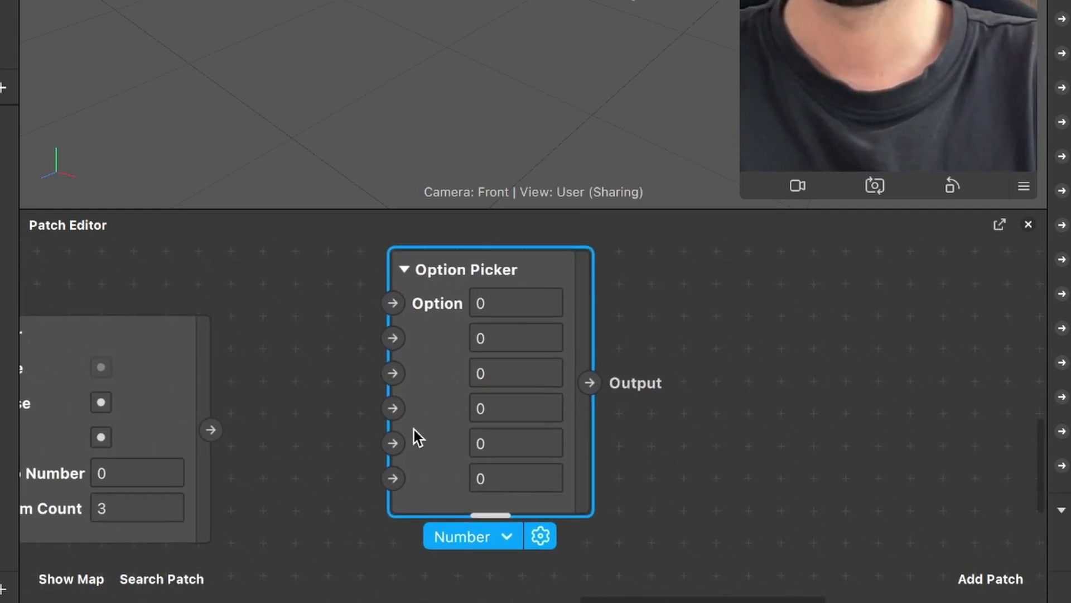
# Step: Change the Option Picker's value type to Color
pyautogui.click(508, 539)
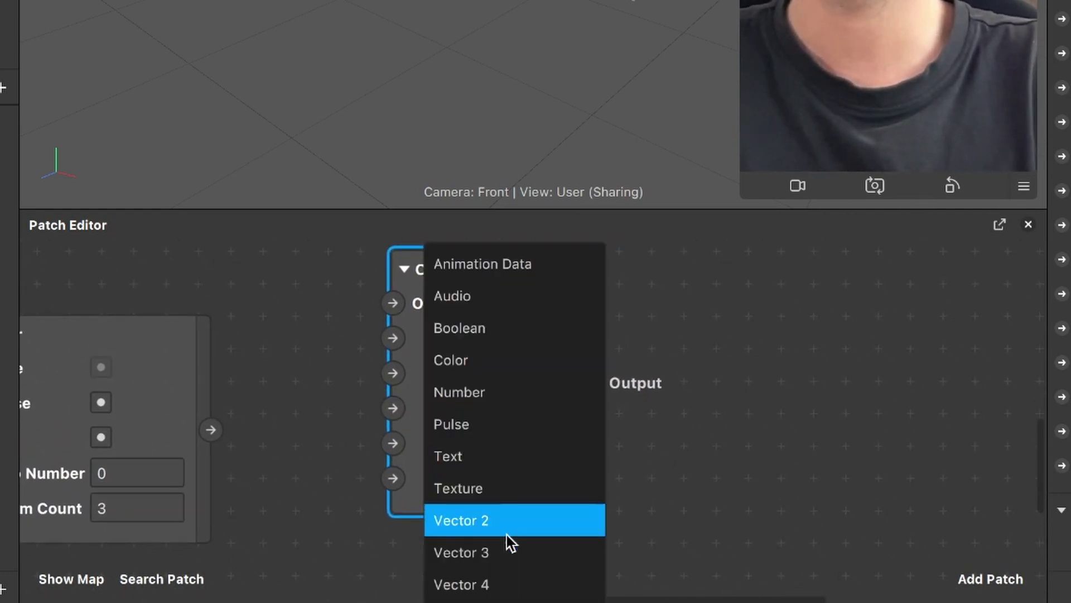
pyautogui.click(478, 371)
pyautogui.scroll(-2, 643, 433)
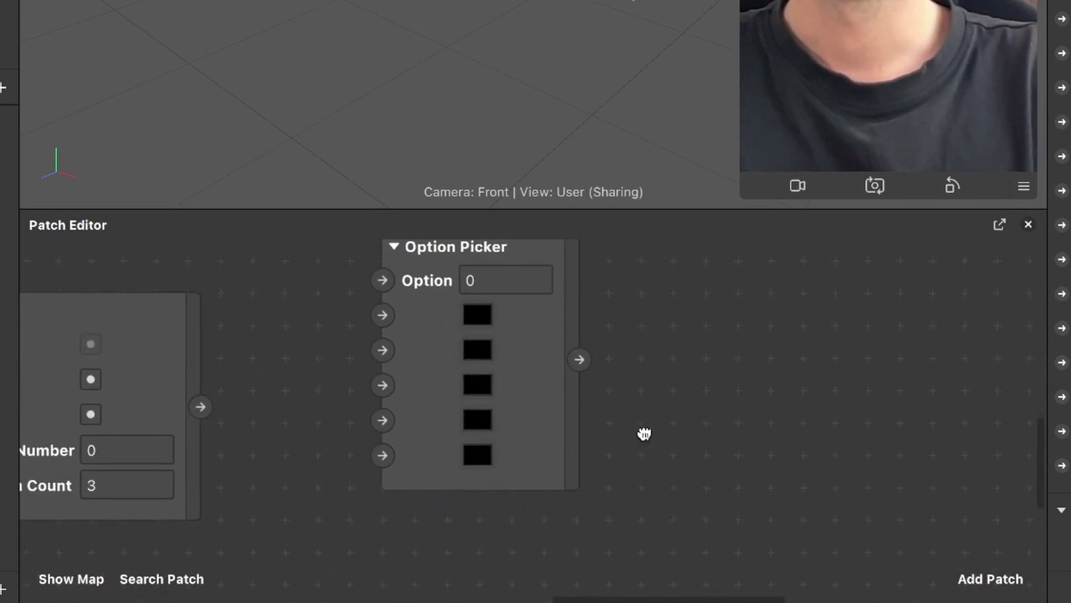
pyautogui.scroll(-3, 644, 433)
# Step: Duplicate the Option Picker twice, stack the copies below it, and enlarge the patch editor
pyautogui.click(547, 415)
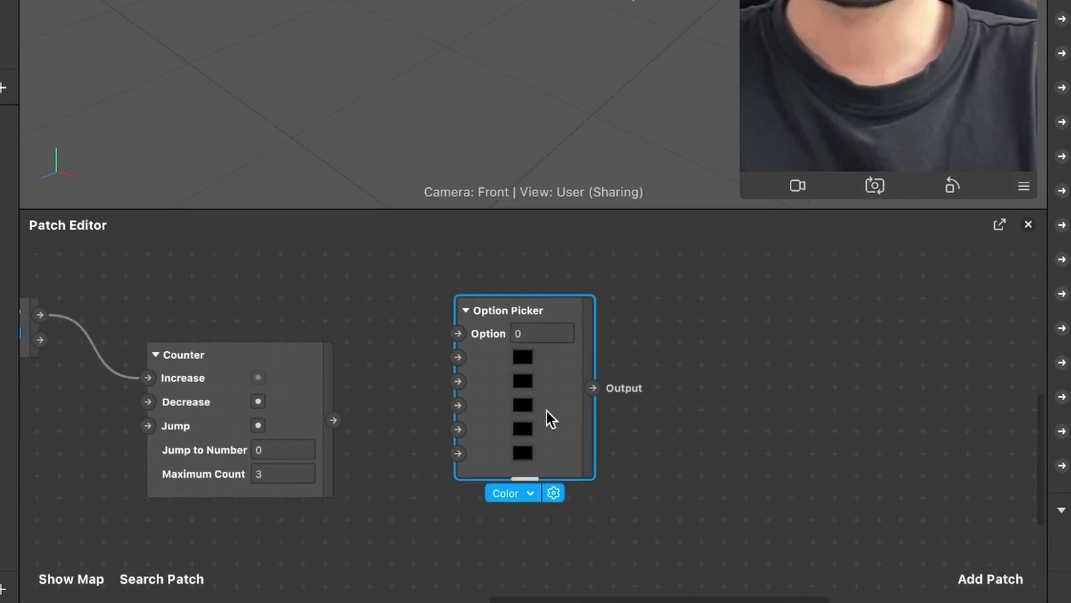
pyautogui.press('super+c')
pyautogui.press('super+v')
pyautogui.scroll(-2, 547, 418)
pyautogui.moveTo(654, 455); pyautogui.dragTo(535, 553)
pyautogui.press('super+v')
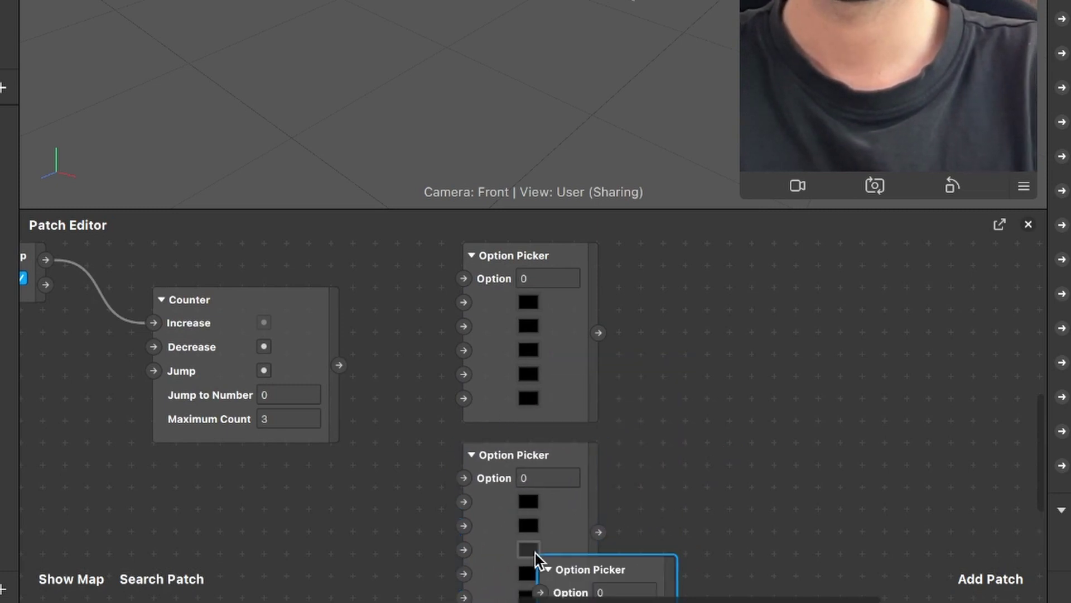
pyautogui.scroll(-1, 644, 466)
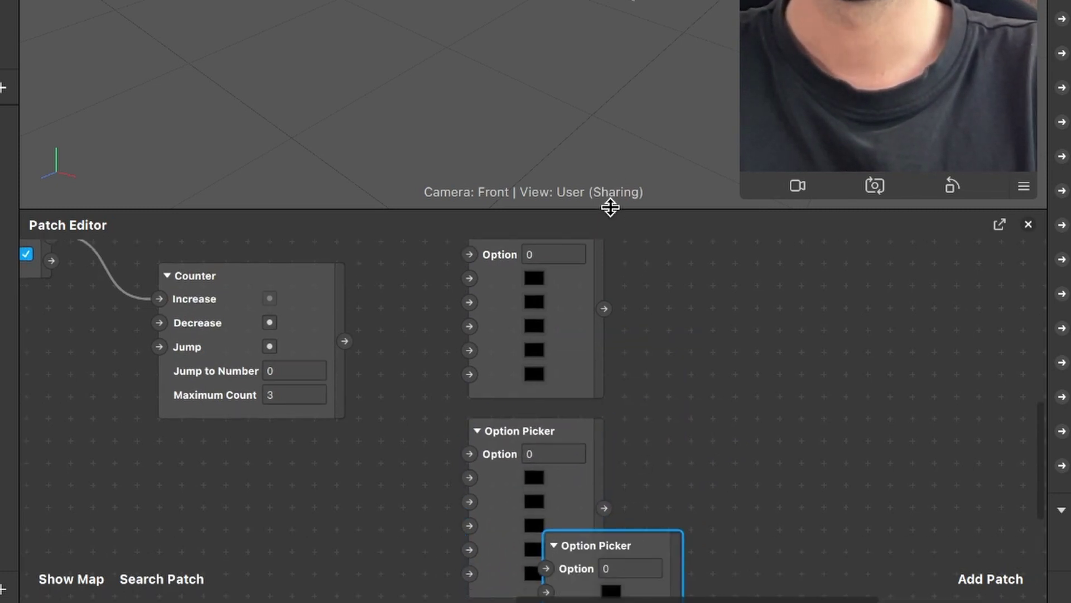
pyautogui.moveTo(610, 207); pyautogui.dragTo(611, 2)
pyautogui.moveTo(638, 296); pyautogui.dragTo(545, 416)
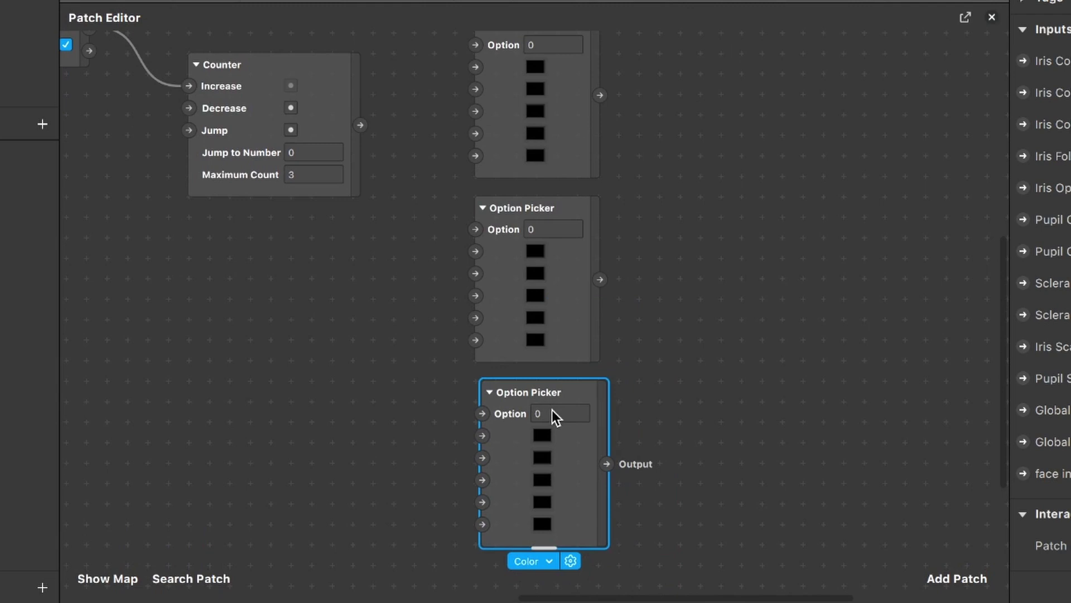
# Step: Drag from Counter's Count output to the Option input of each of the three pickers
pyautogui.scroll(2, 468, 270)
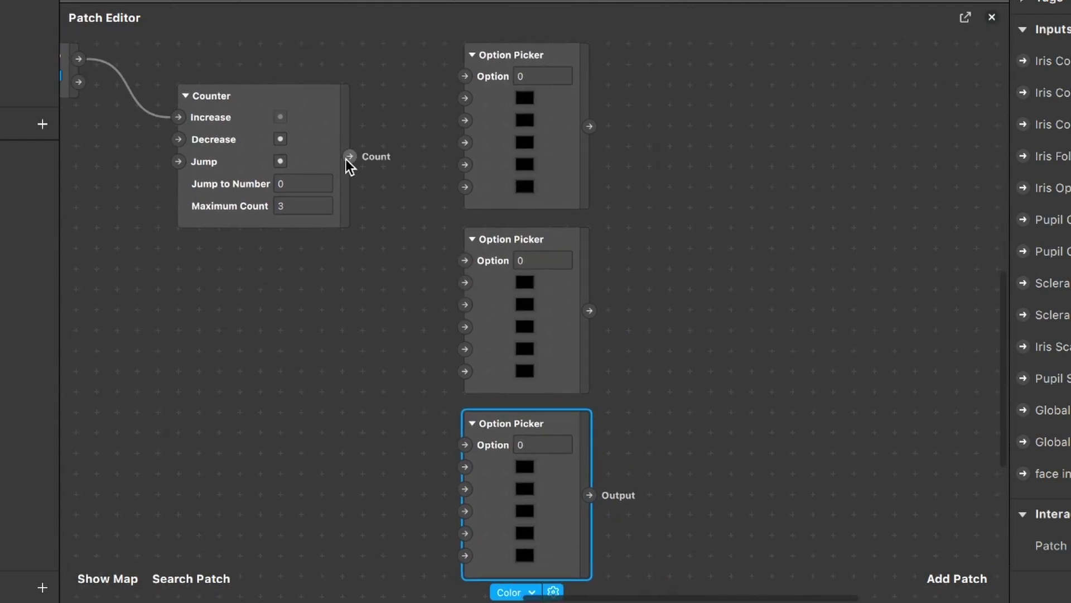
pyautogui.moveTo(349, 156); pyautogui.dragTo(463, 74)
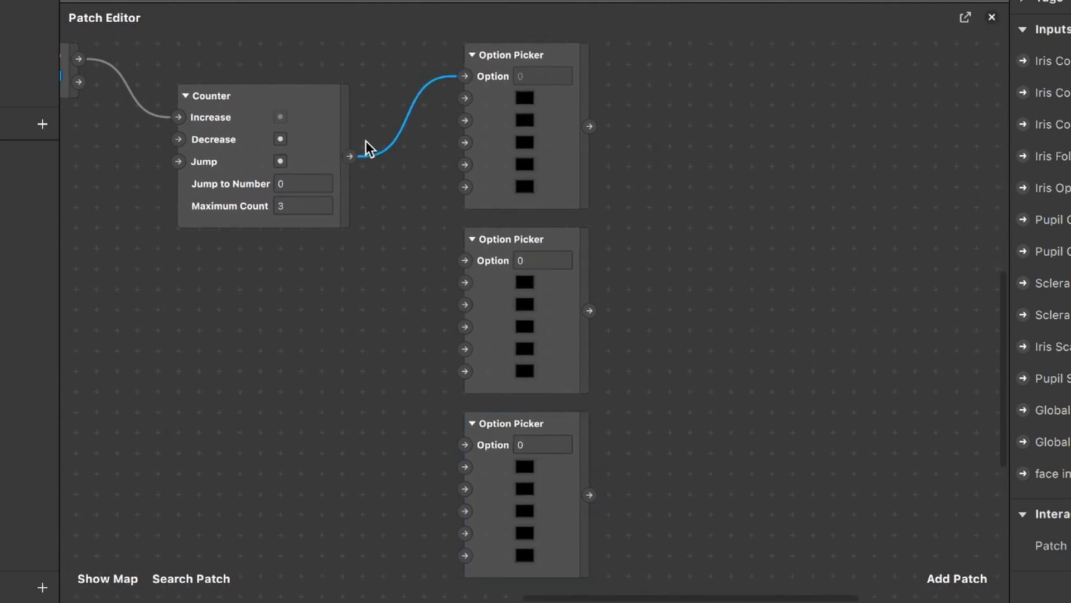
pyautogui.moveTo(459, 252); pyautogui.dragTo(463, 260)
pyautogui.moveTo(349, 157); pyautogui.dragTo(461, 445)
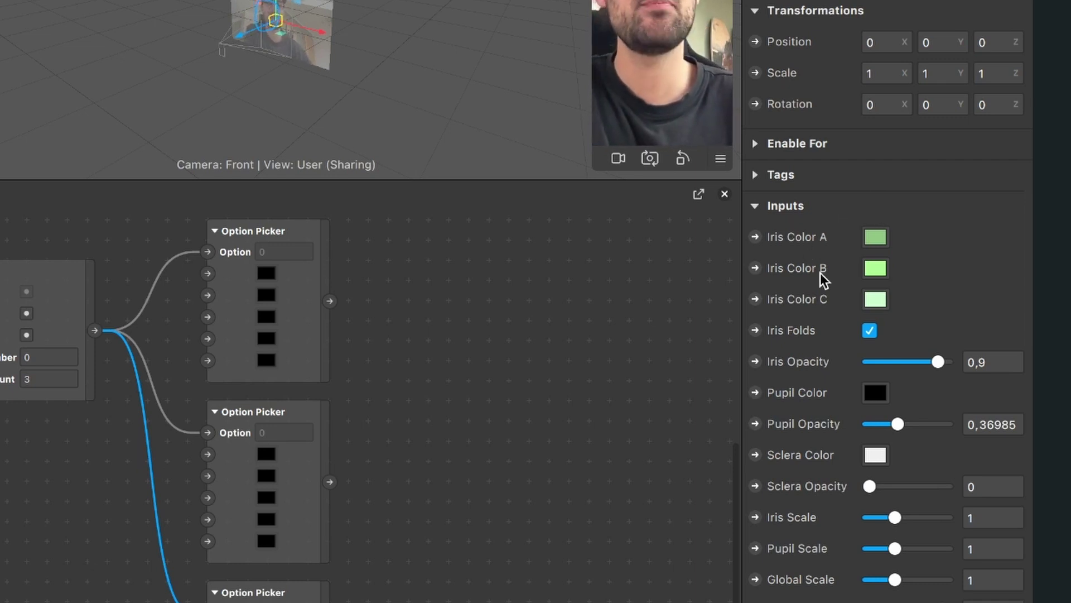
# Step: Create an Iris Color A patch from the Inspector and place it beside the first picker
pyautogui.click(757, 237)
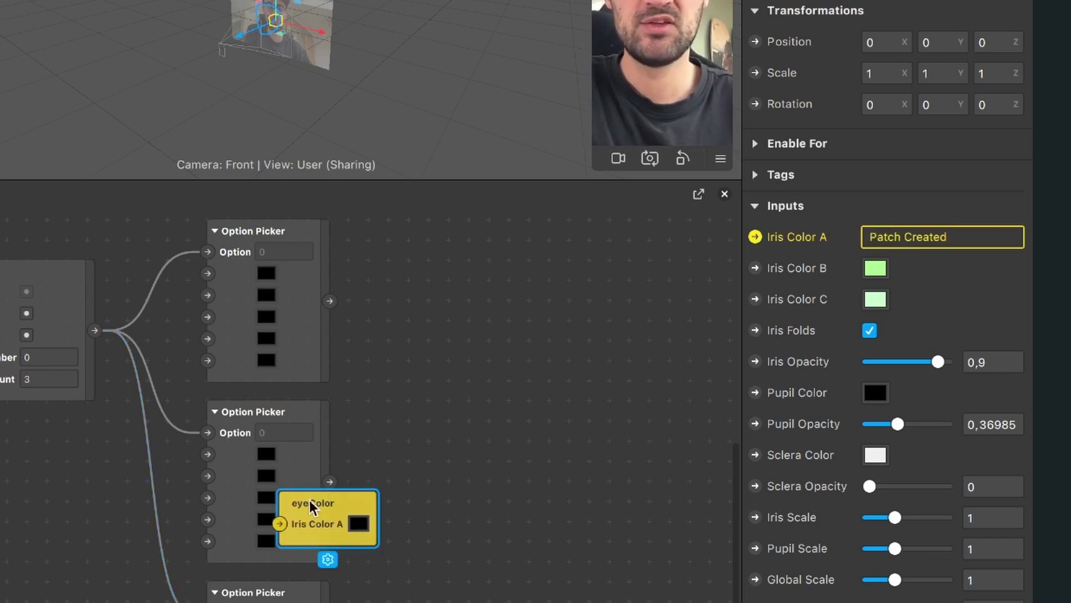
pyautogui.moveTo(310, 500); pyautogui.dragTo(480, 310)
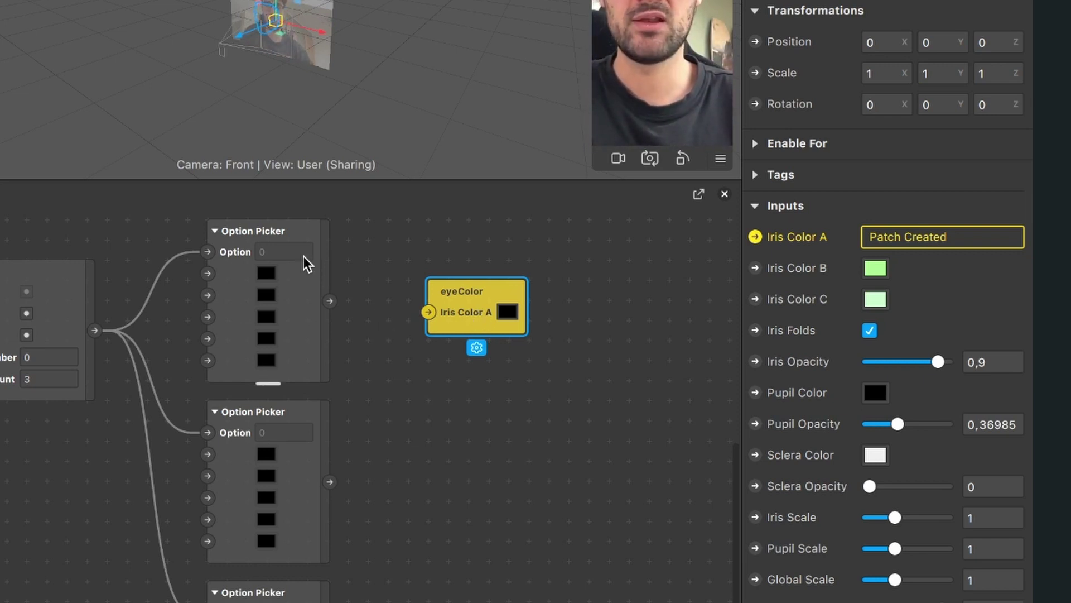
pyautogui.moveTo(449, 312); pyautogui.dragTo(469, 290)
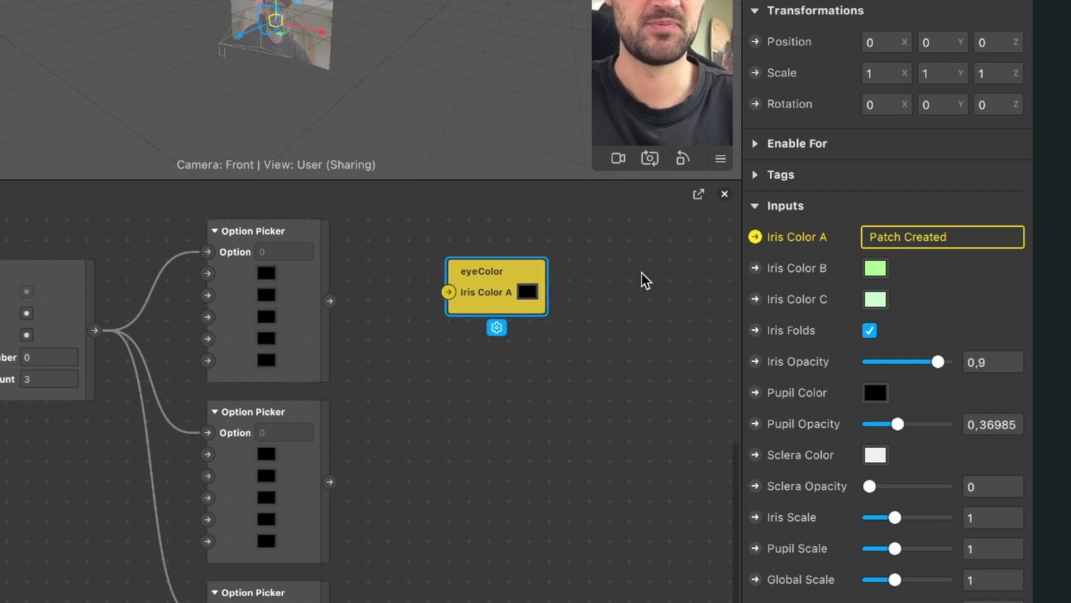
# Step: Add Iris Color B and C patches beside the other pickers; wire the first picker to Iris Color A
pyautogui.click(755, 268)
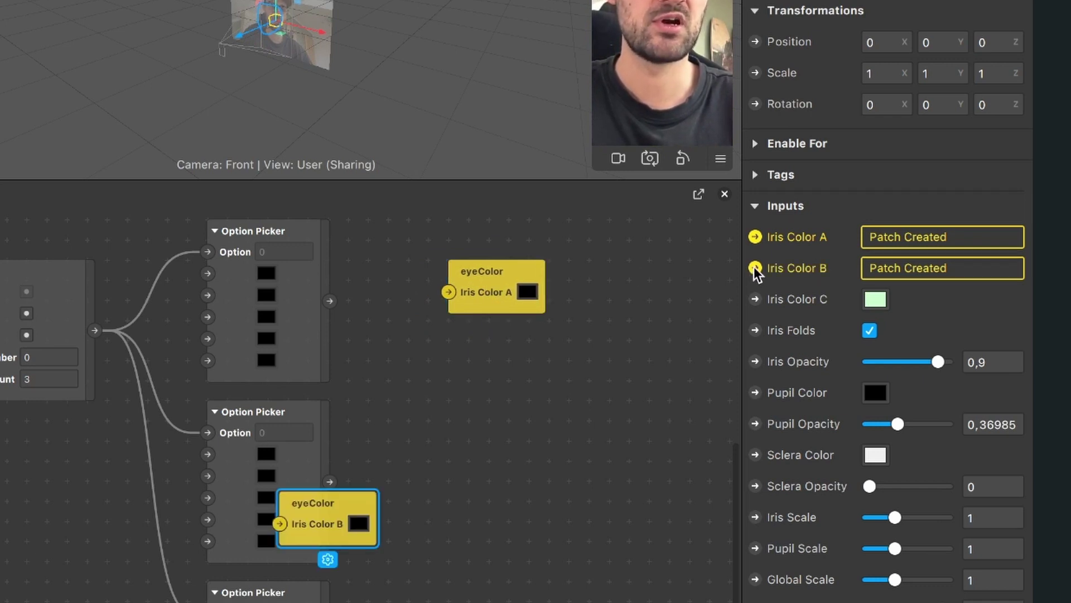
pyautogui.click(755, 298)
pyautogui.scroll(-4, 561, 451)
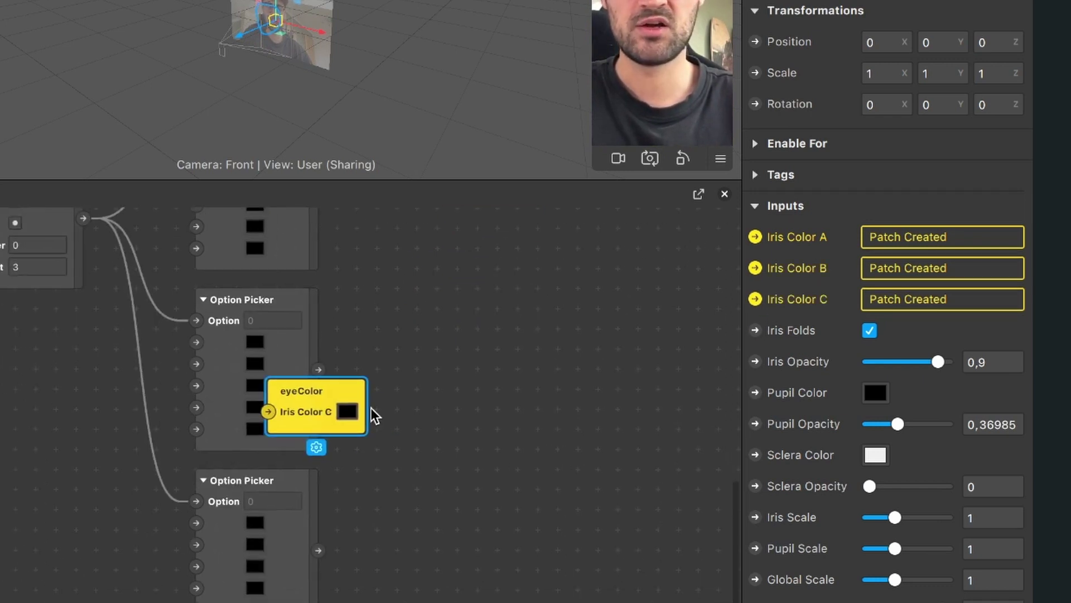
pyautogui.moveTo(582, 525); pyautogui.dragTo(600, 546)
pyautogui.moveTo(417, 338); pyautogui.dragTo(583, 305)
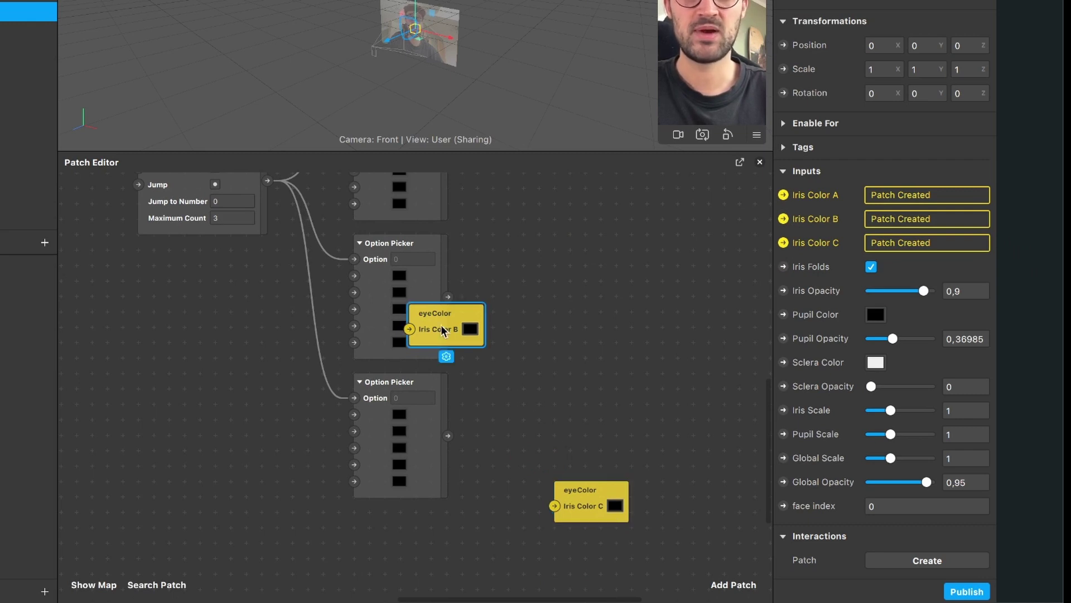
pyautogui.moveTo(591, 517); pyautogui.dragTo(584, 468)
pyautogui.scroll(3, 584, 467)
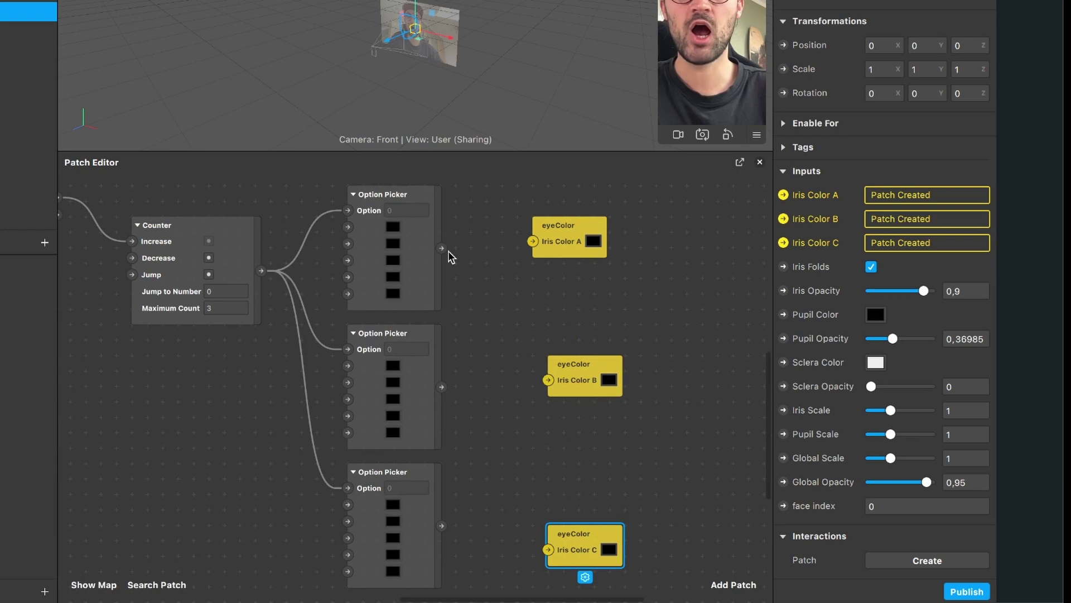
pyautogui.moveTo(441, 248); pyautogui.dragTo(492, 240)
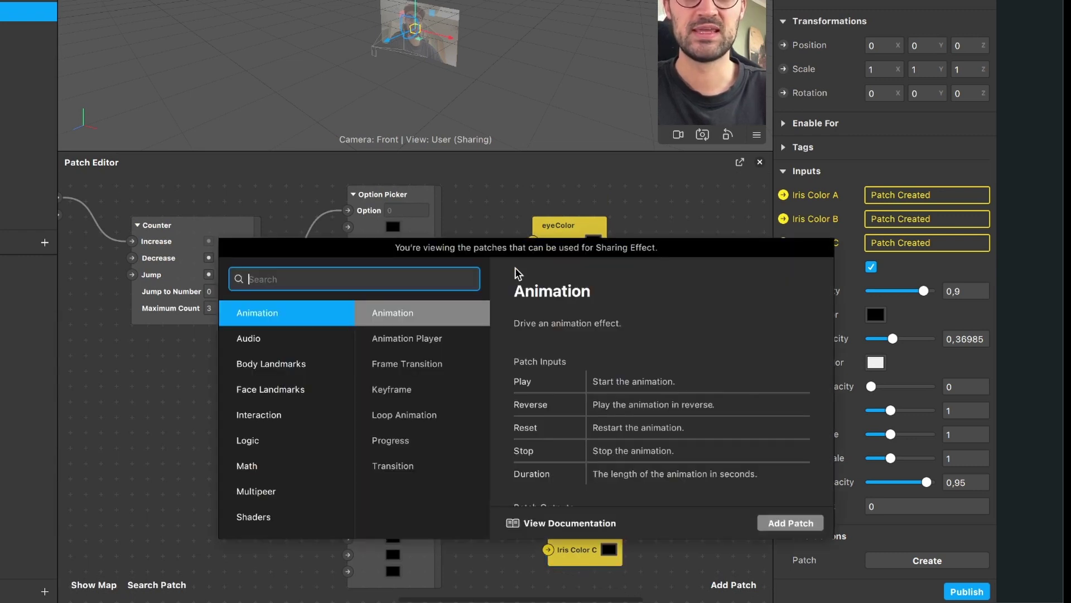
# Step: Wire the second and third Option Picker outputs into Iris Color B and C
pyautogui.click(502, 218)
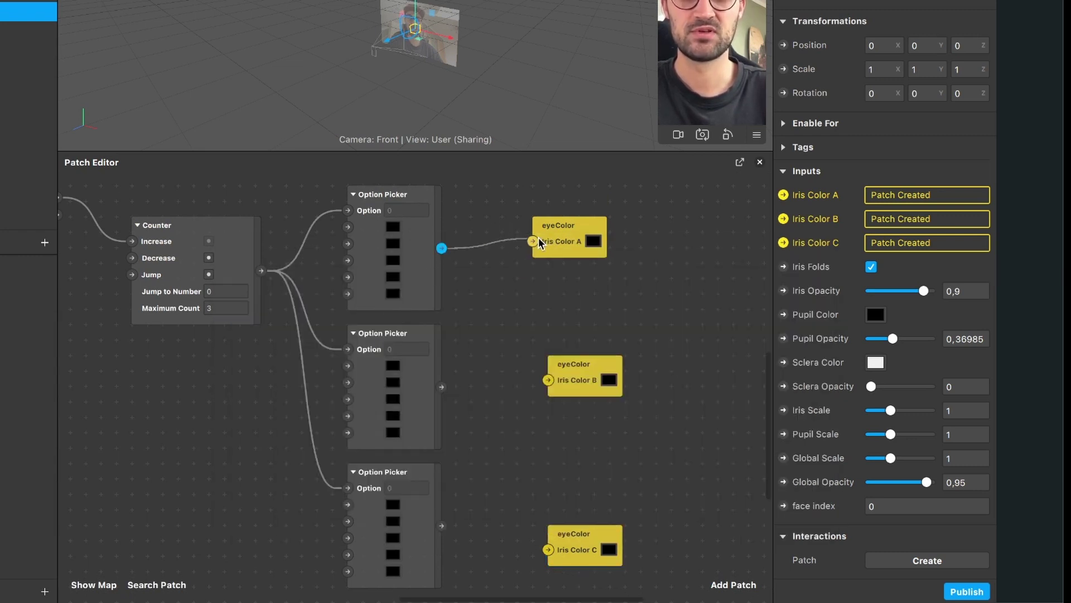
pyautogui.moveTo(438, 383); pyautogui.dragTo(548, 380)
pyautogui.scroll(-2, 502, 467)
pyautogui.moveTo(446, 491); pyautogui.dragTo(553, 514)
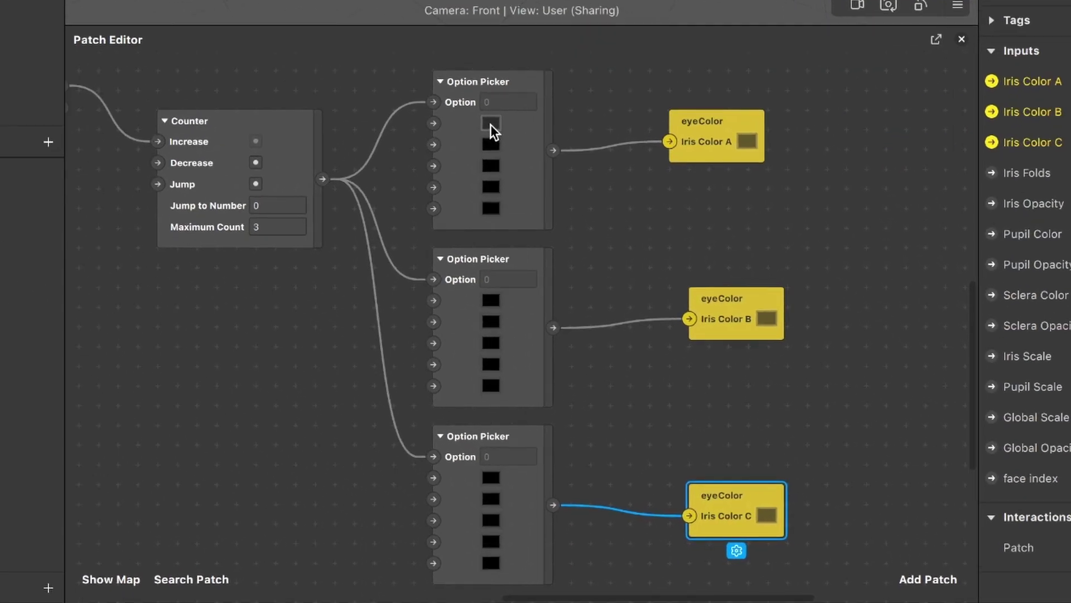
# Step: Set the first colour of the top and second Option Pickers to light green
pyautogui.click(490, 123)
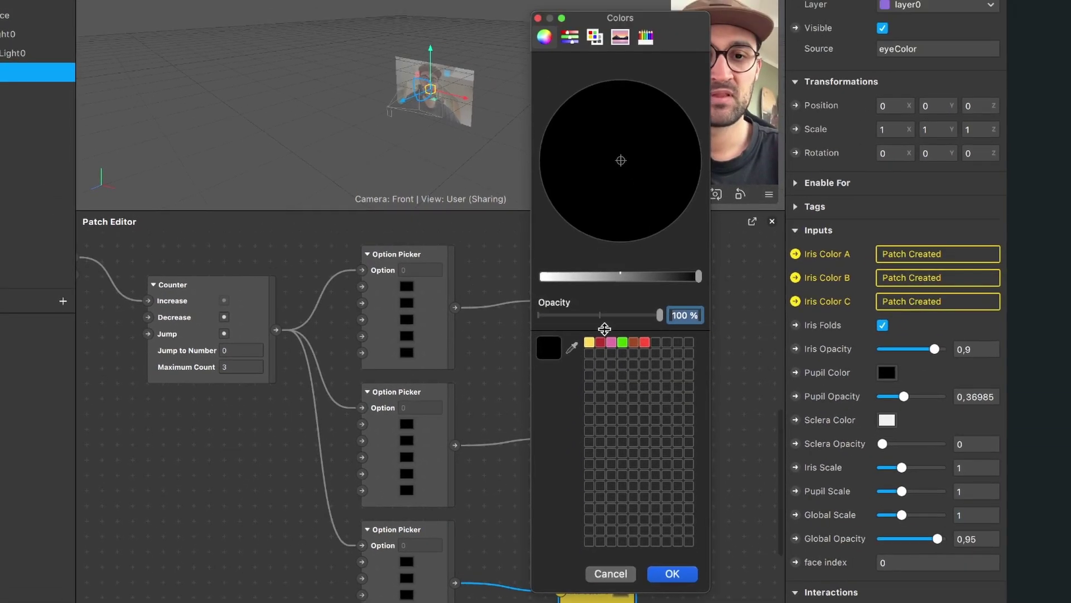
pyautogui.moveTo(614, 277); pyautogui.dragTo(546, 278)
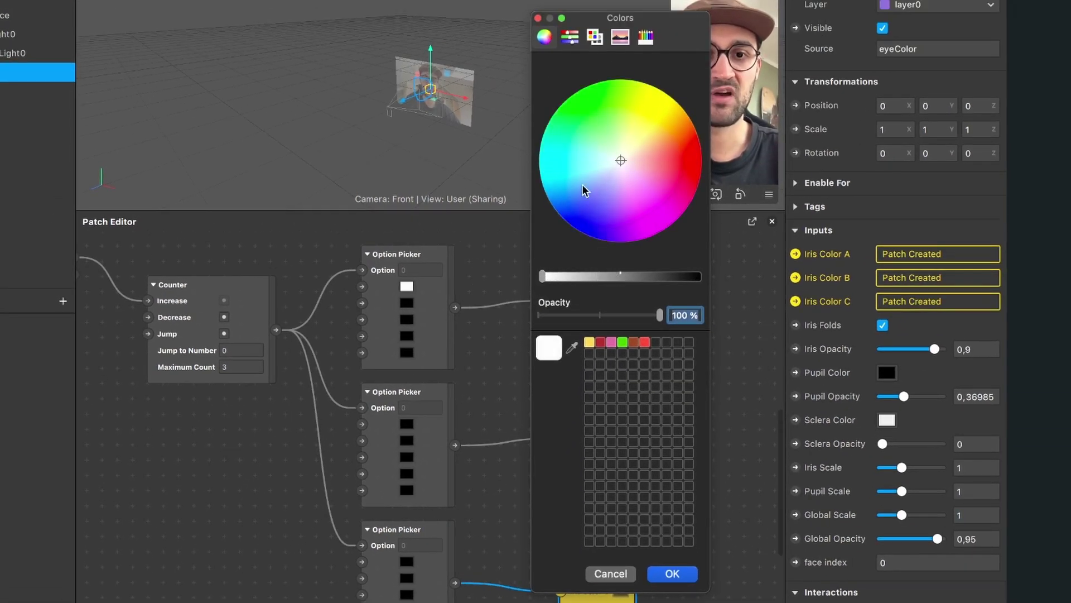
pyautogui.click(608, 124)
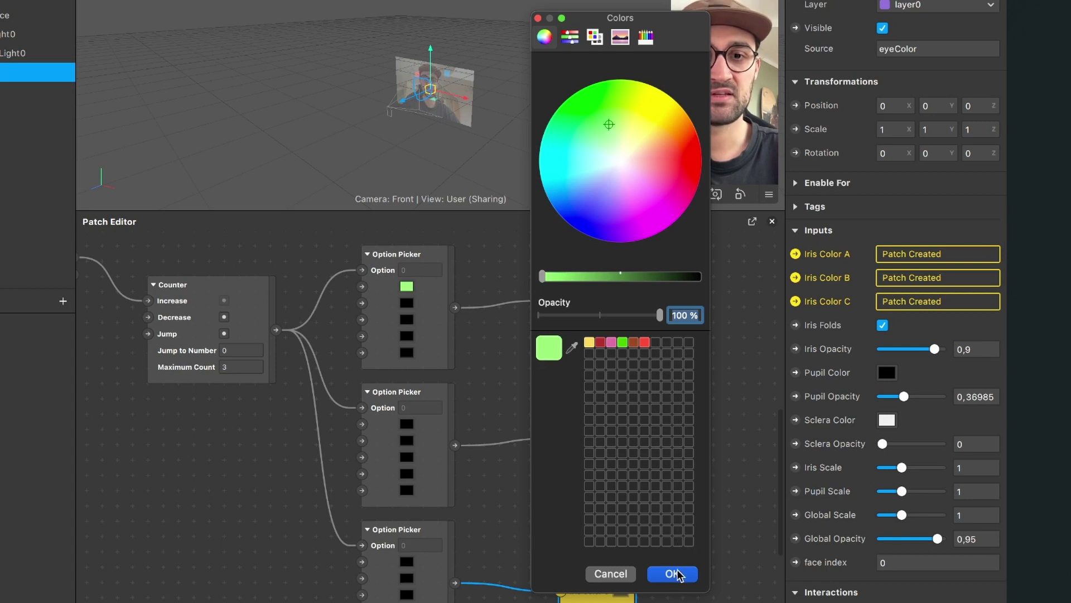
pyautogui.click(673, 573)
pyautogui.click(406, 424)
pyautogui.moveTo(584, 277); pyautogui.dragTo(543, 276)
pyautogui.click(612, 125)
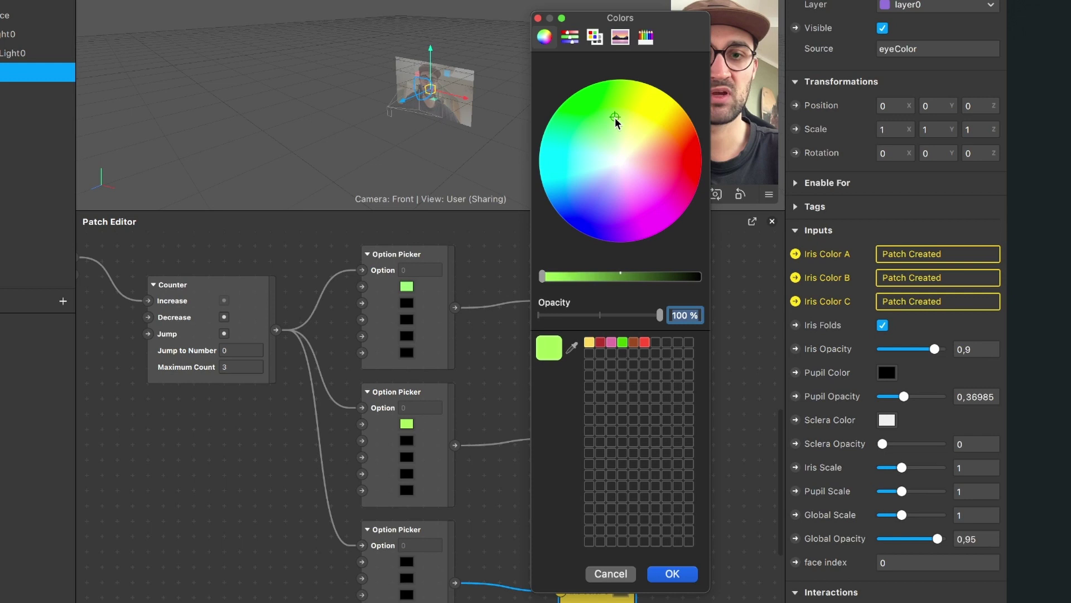
pyautogui.click(673, 574)
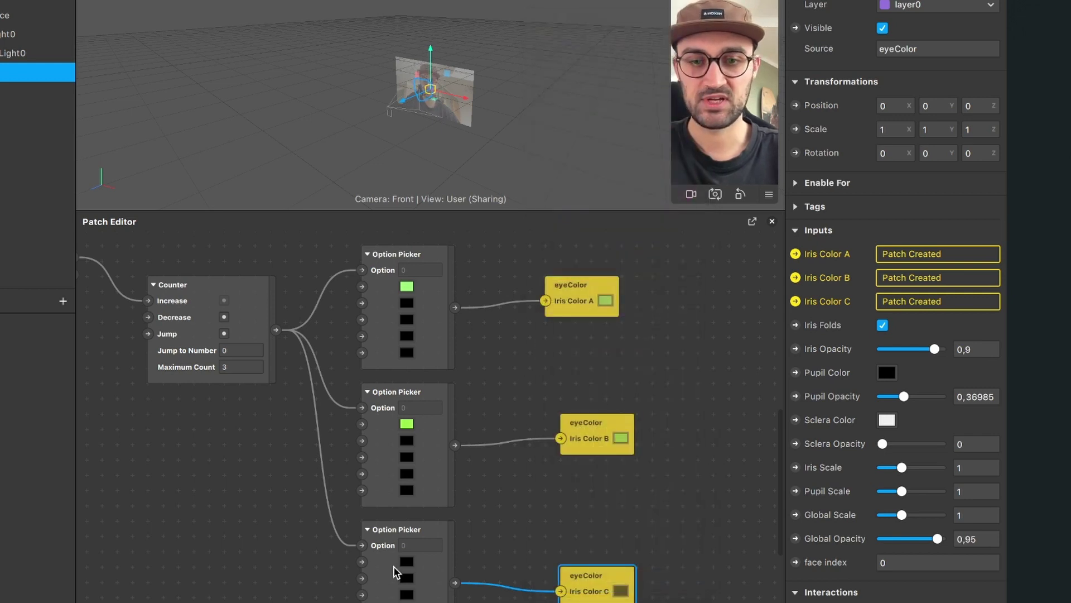
# Step: Make the third picker's first colour green and pick pink for the top picker's second colour
pyautogui.click(407, 561)
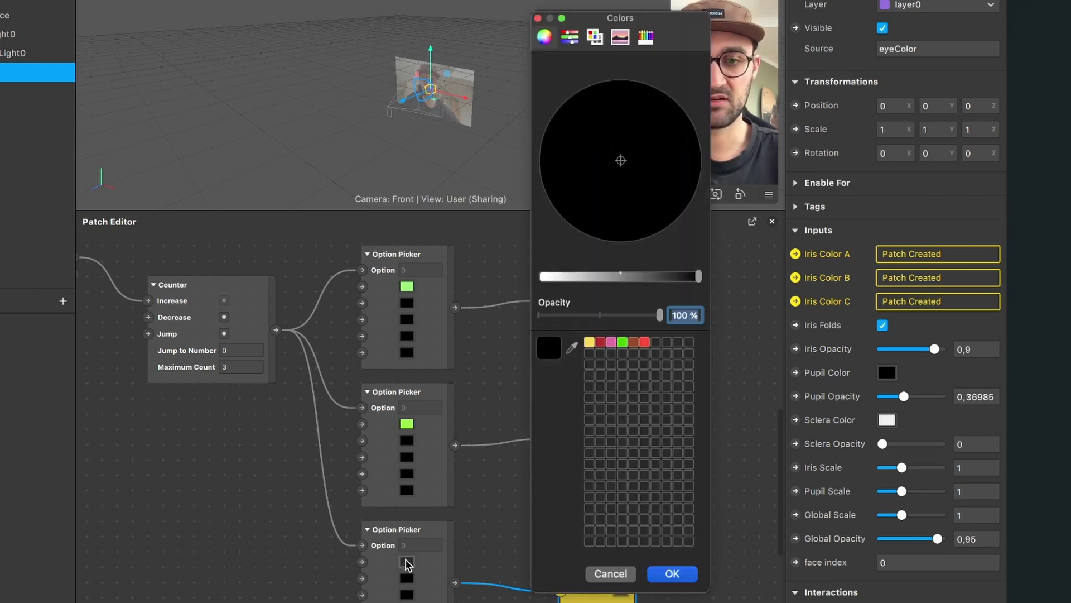
pyautogui.click(596, 38)
pyautogui.click(544, 37)
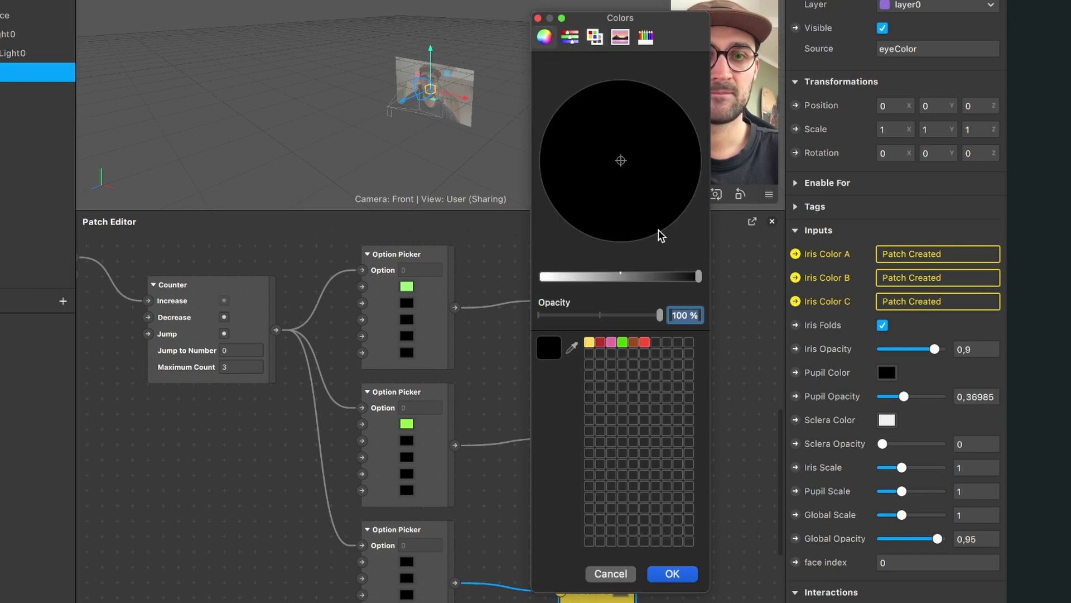
pyautogui.moveTo(696, 276); pyautogui.dragTo(542, 276)
pyautogui.moveTo(620, 152); pyautogui.dragTo(609, 88)
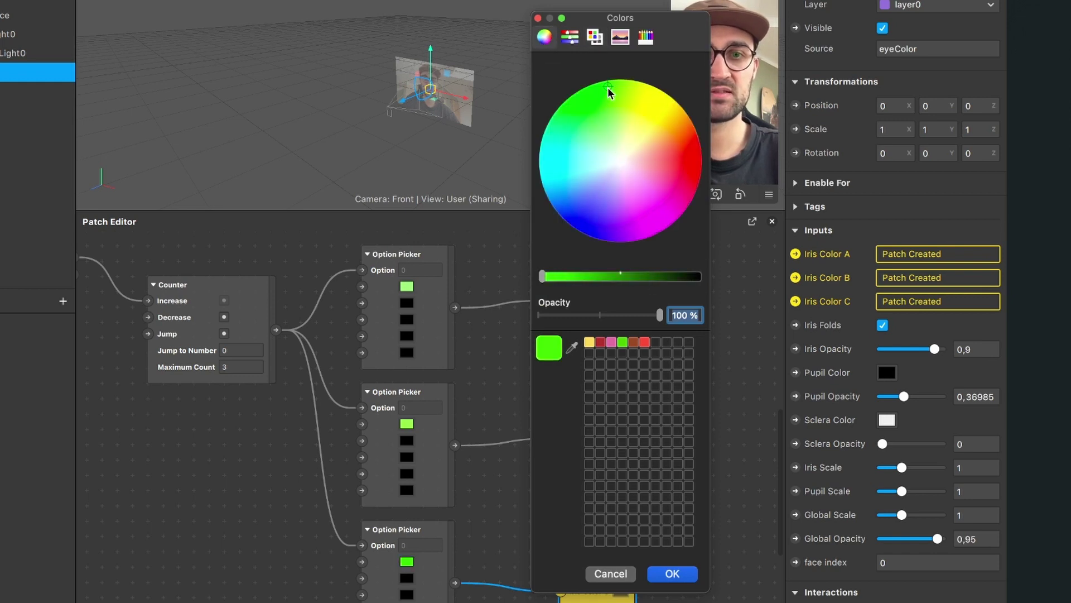
pyautogui.click(673, 573)
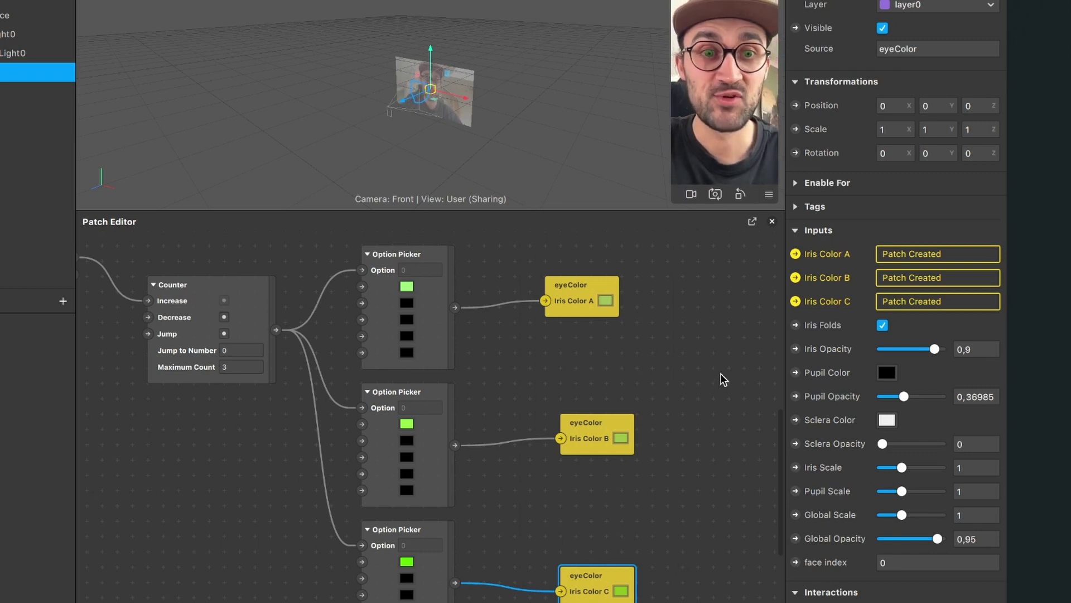
pyautogui.click(407, 304)
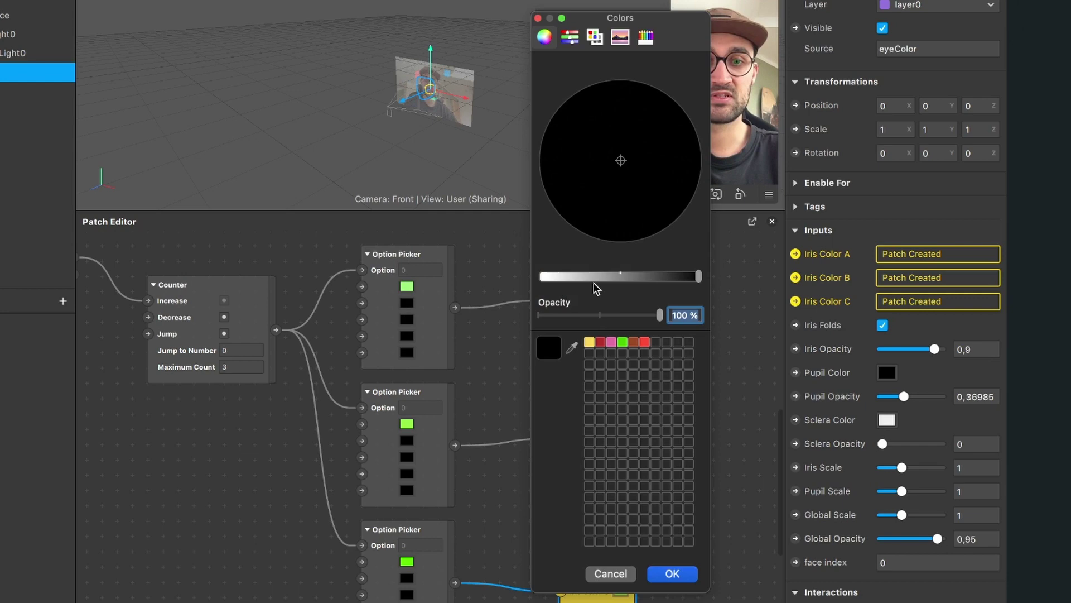
pyautogui.moveTo(588, 277); pyautogui.dragTo(542, 277)
pyautogui.click(651, 159)
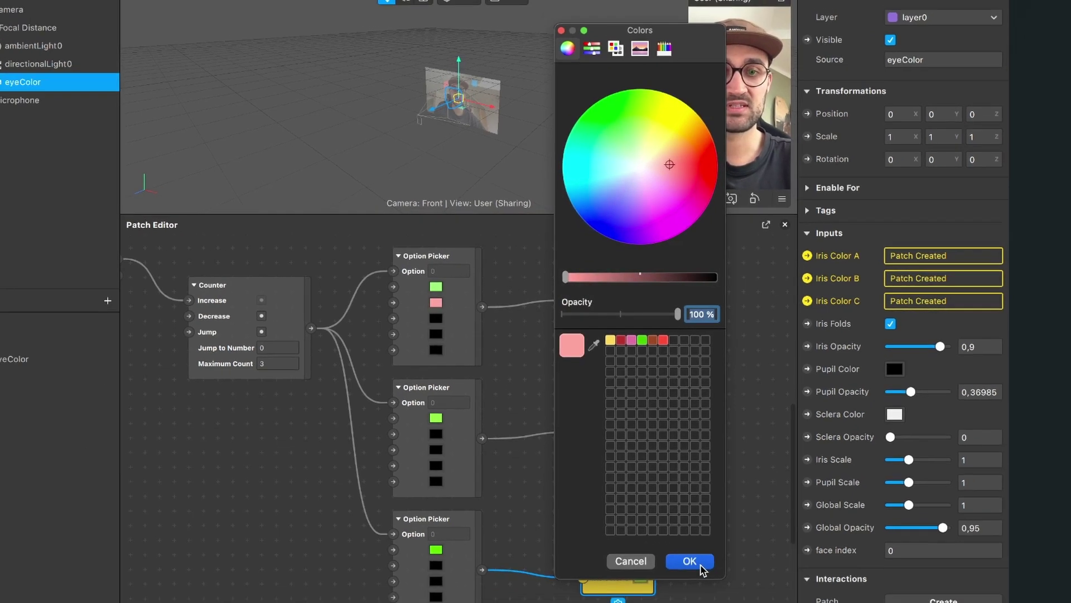
# Step: Confirm the pink second colour, then give the middle and bottom Option Pickers red second colours
pyautogui.click(672, 573)
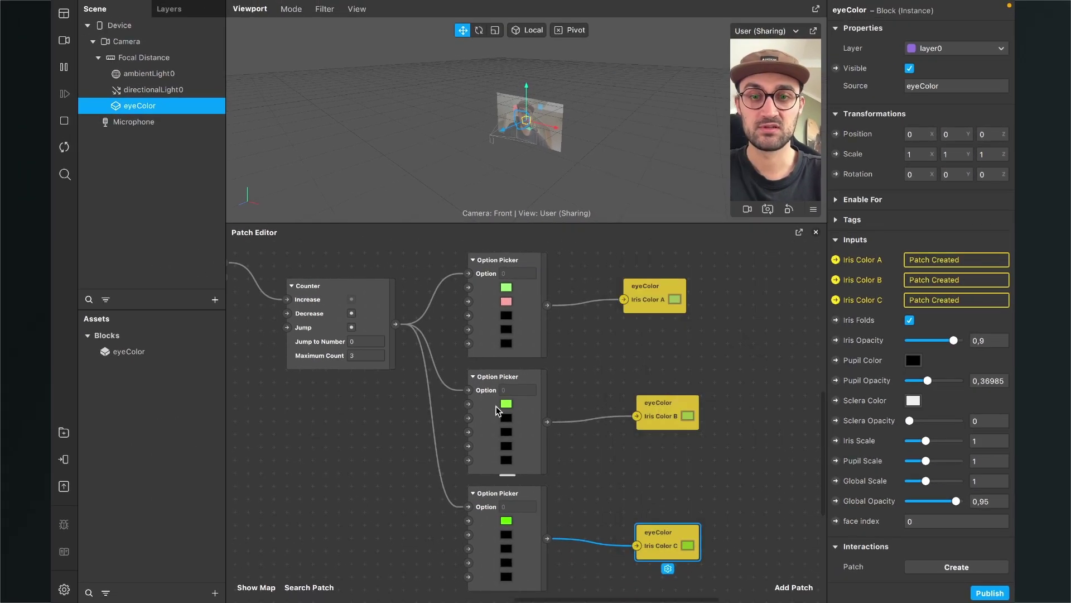
pyautogui.click(505, 418)
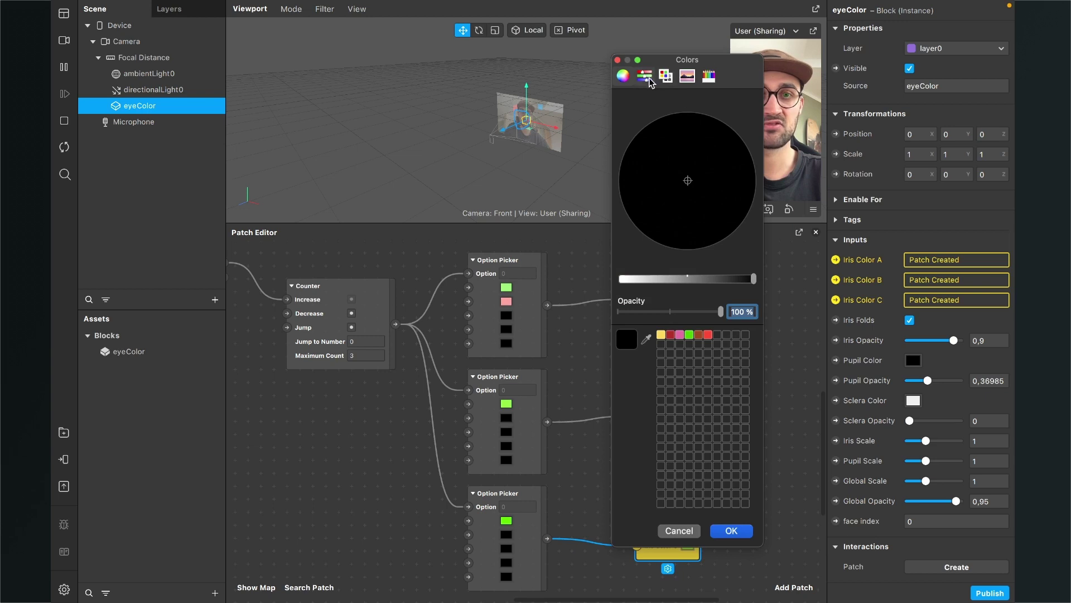
pyautogui.click(621, 278)
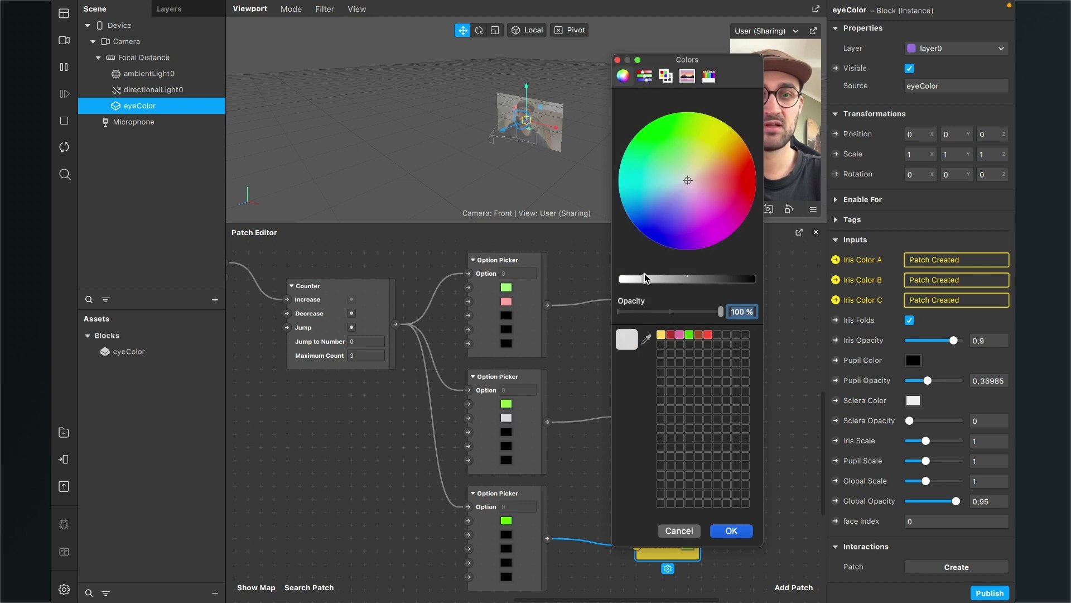
pyautogui.click(729, 185)
pyautogui.click(730, 530)
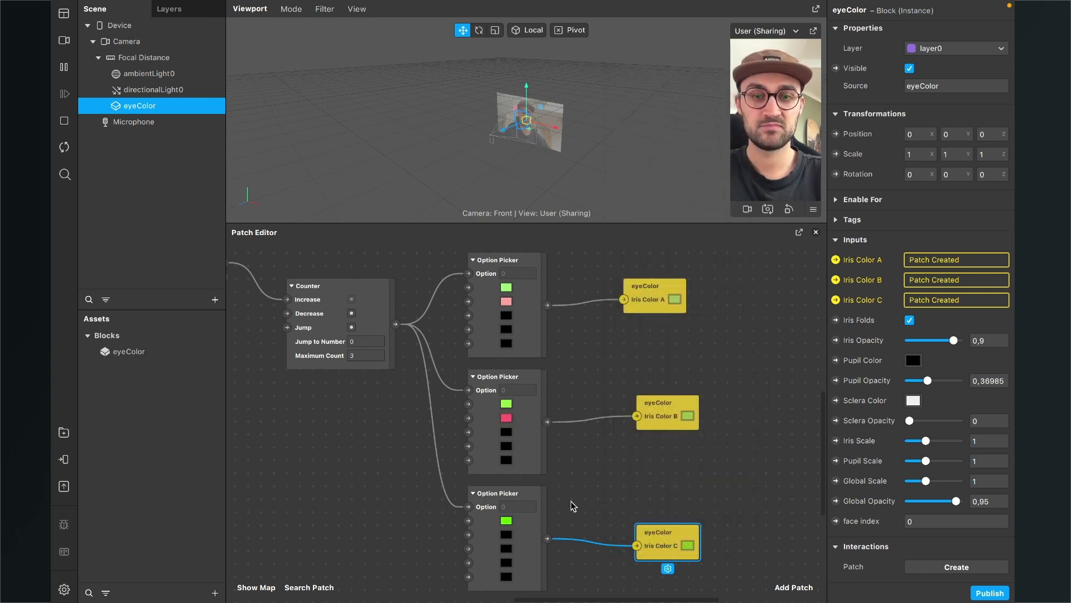
pyautogui.click(506, 534)
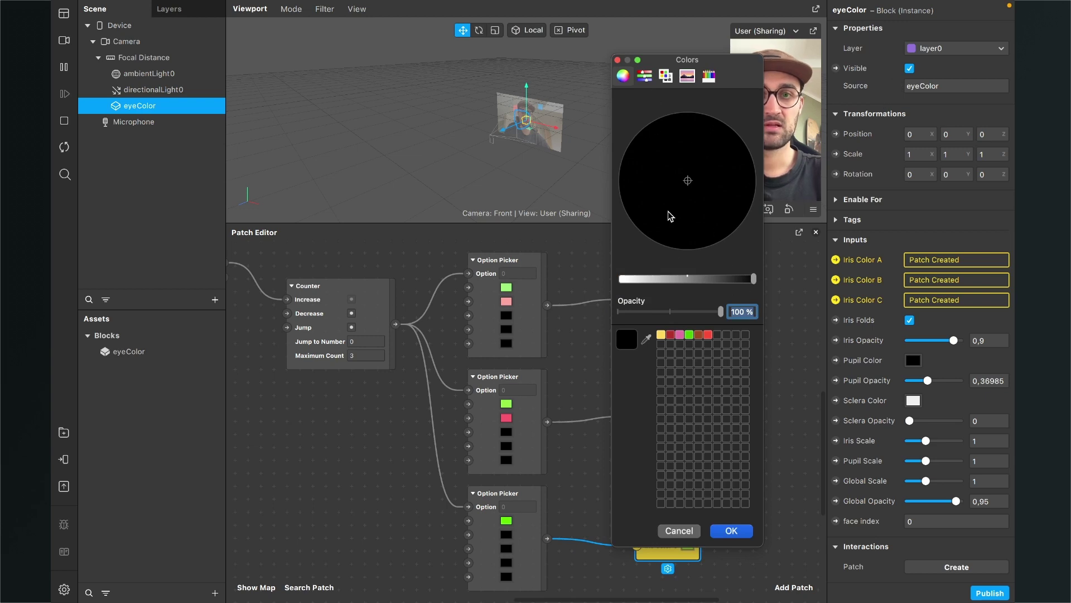
pyautogui.click(622, 278)
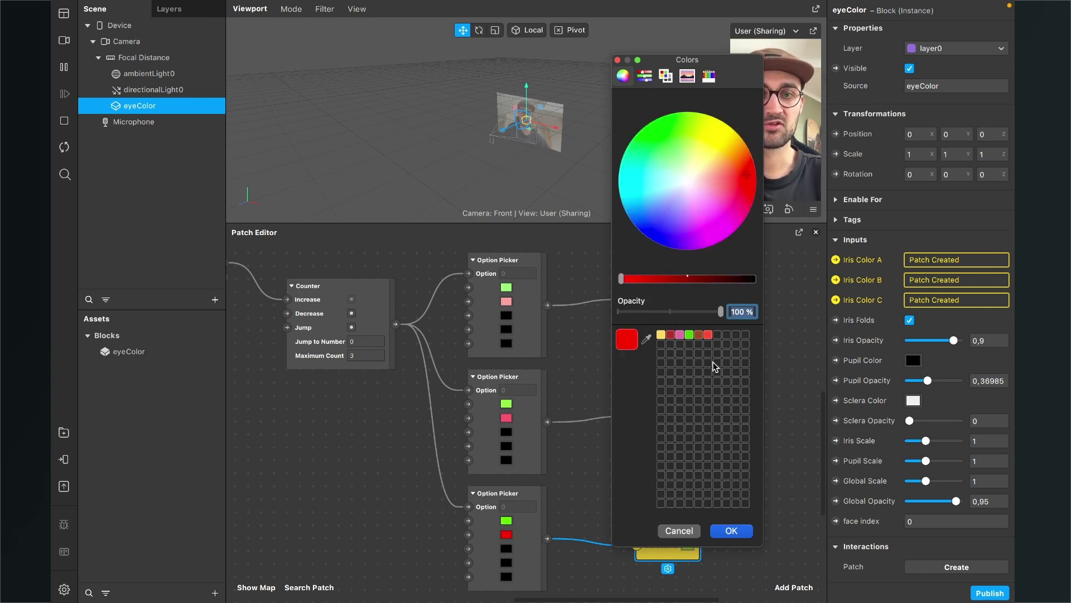
pyautogui.click(733, 533)
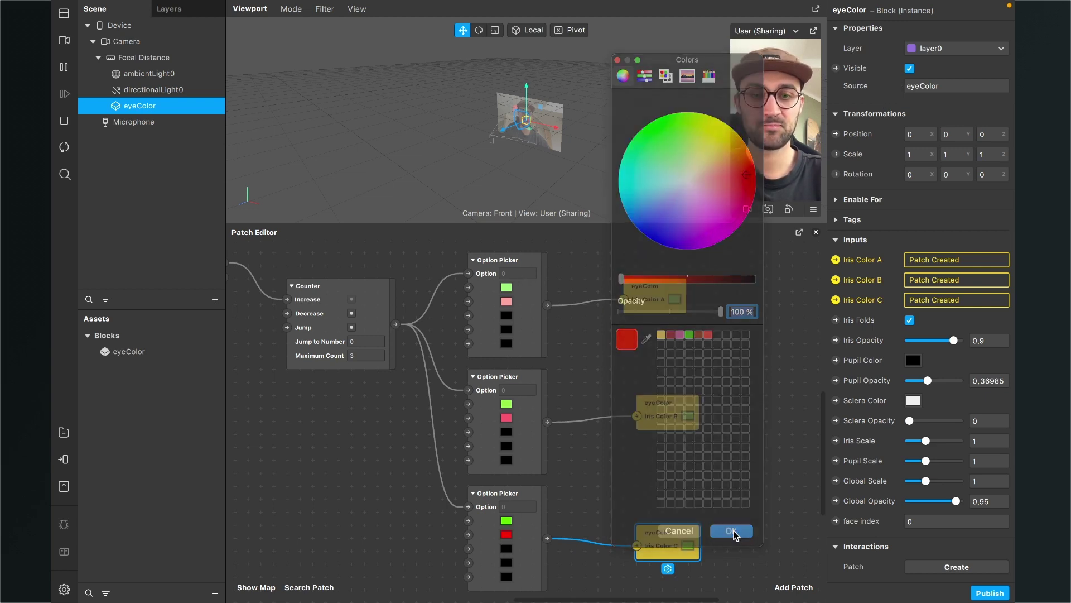
# Step: Set the top, middle and bottom Option Pickers' third colours to blue
pyautogui.click(510, 316)
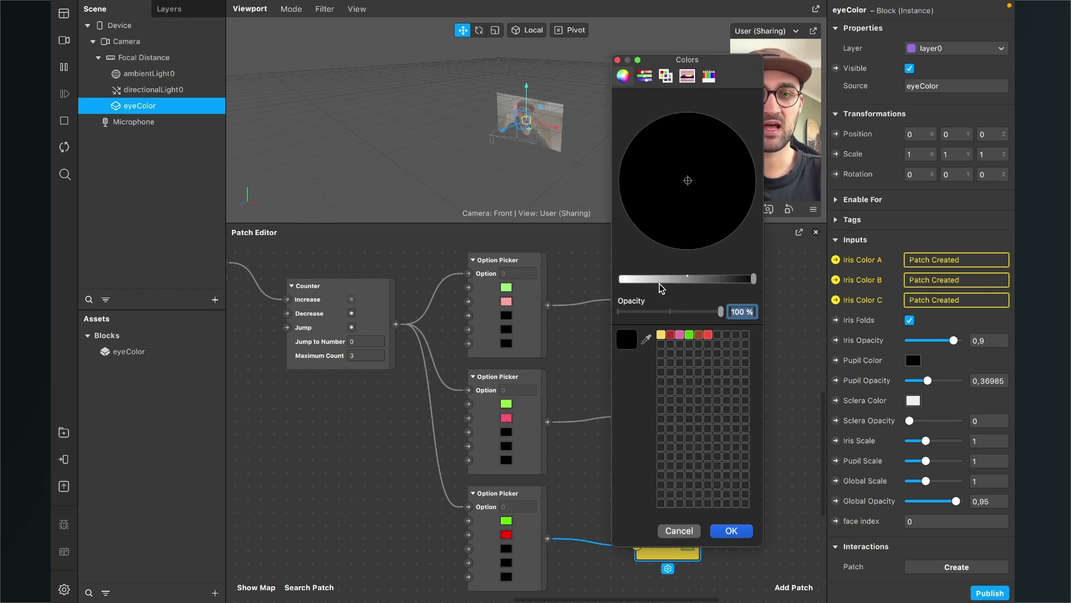
pyautogui.click(631, 279)
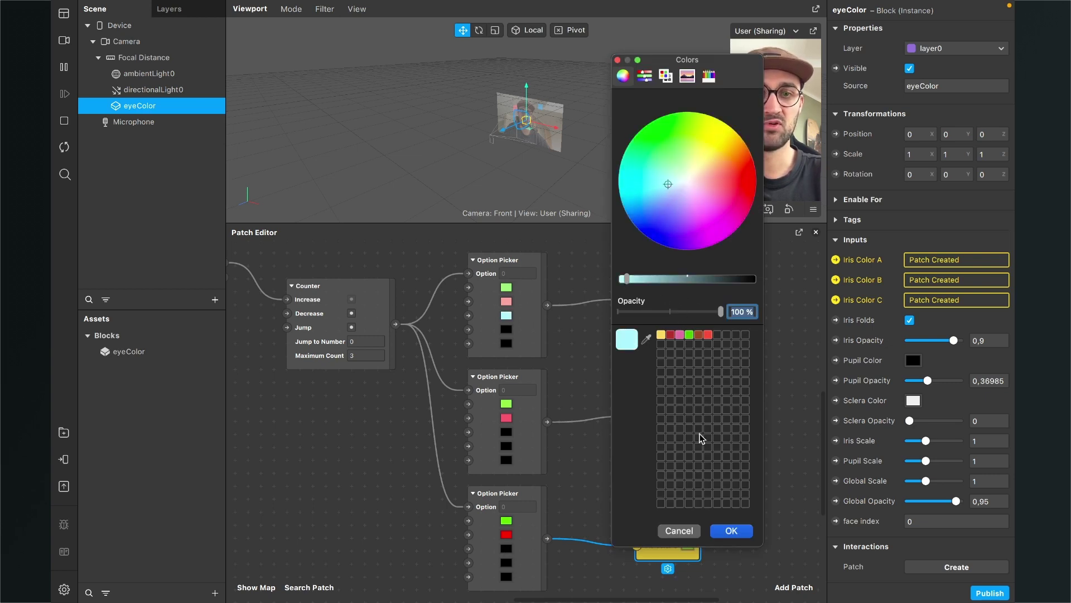
pyautogui.click(731, 532)
pyautogui.click(506, 431)
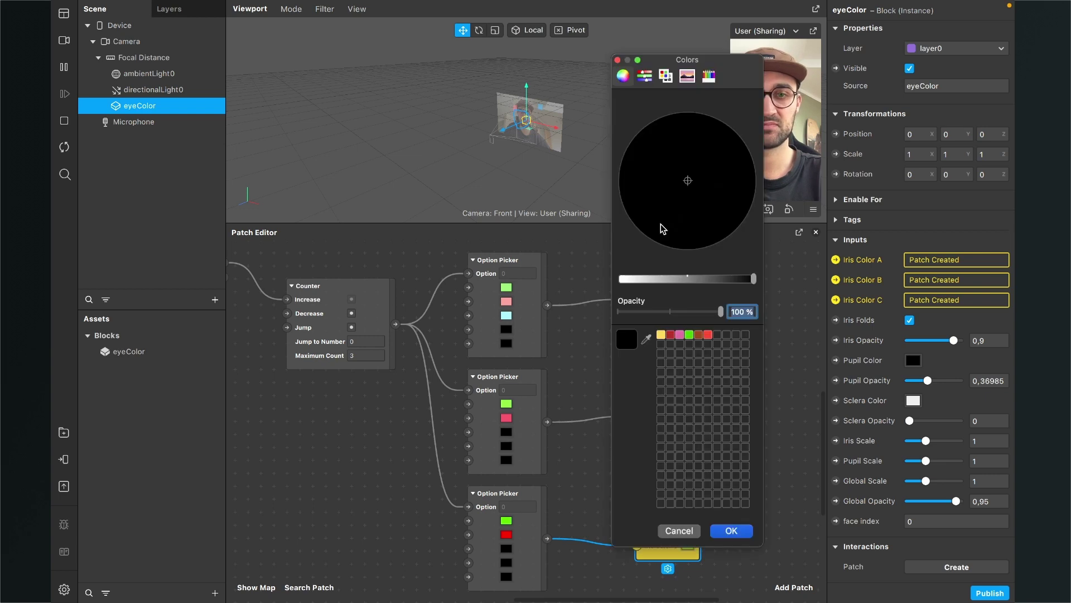
pyautogui.moveTo(642, 279); pyautogui.dragTo(580, 284)
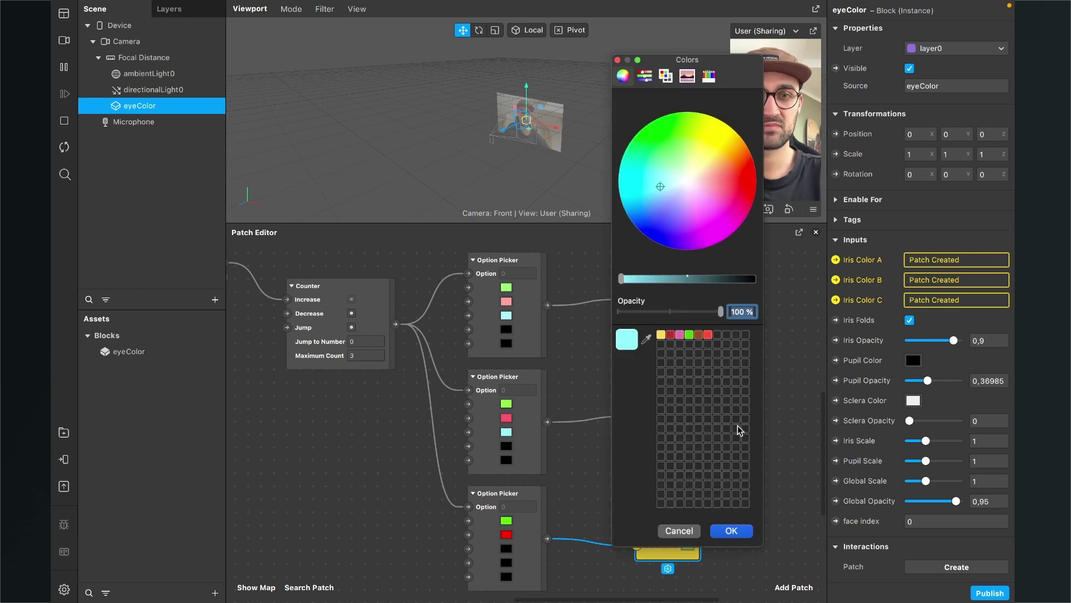
pyautogui.click(739, 533)
pyautogui.click(506, 549)
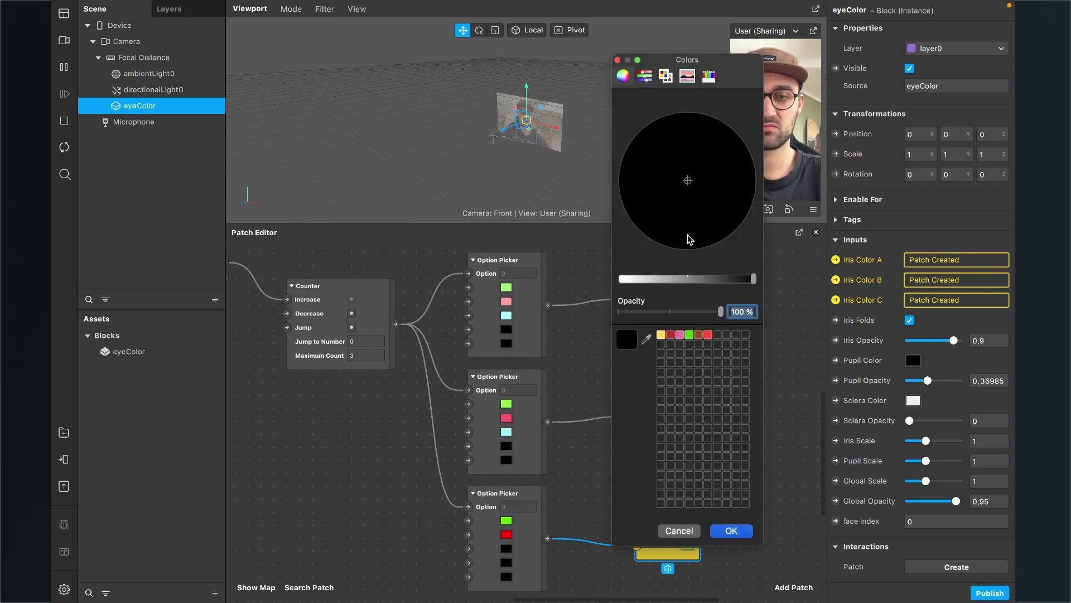
pyautogui.moveTo(685, 277); pyautogui.dragTo(602, 279)
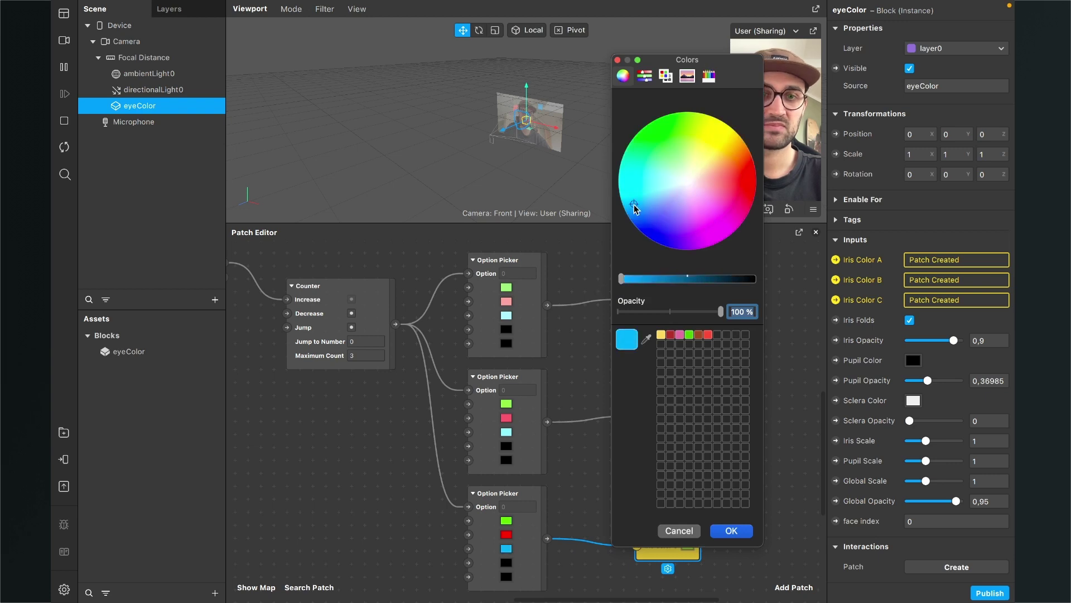
pyautogui.click(744, 531)
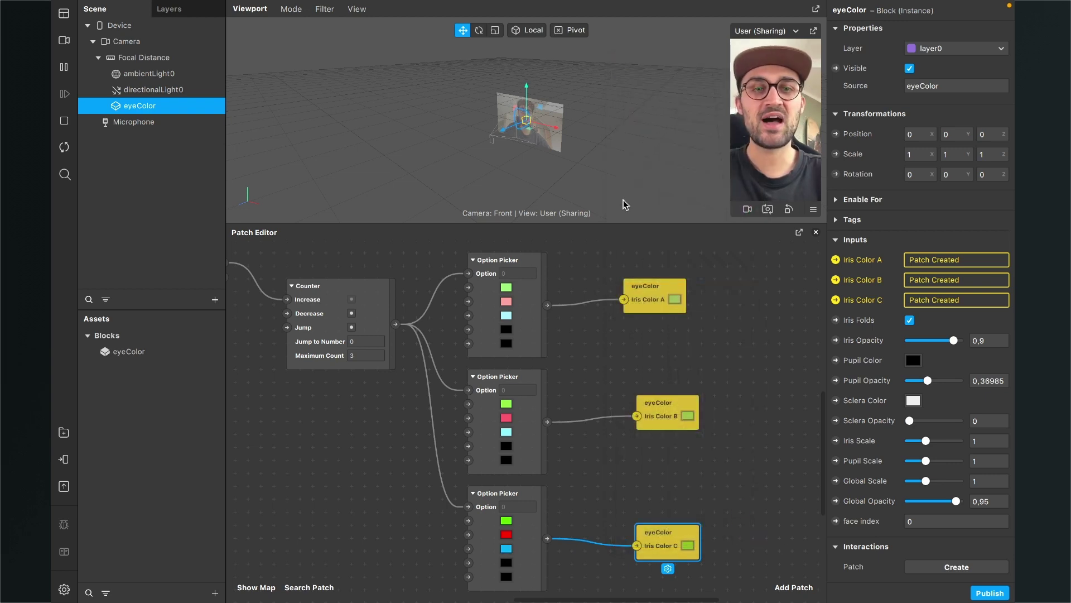
pyautogui.scroll(-5, 540, 367)
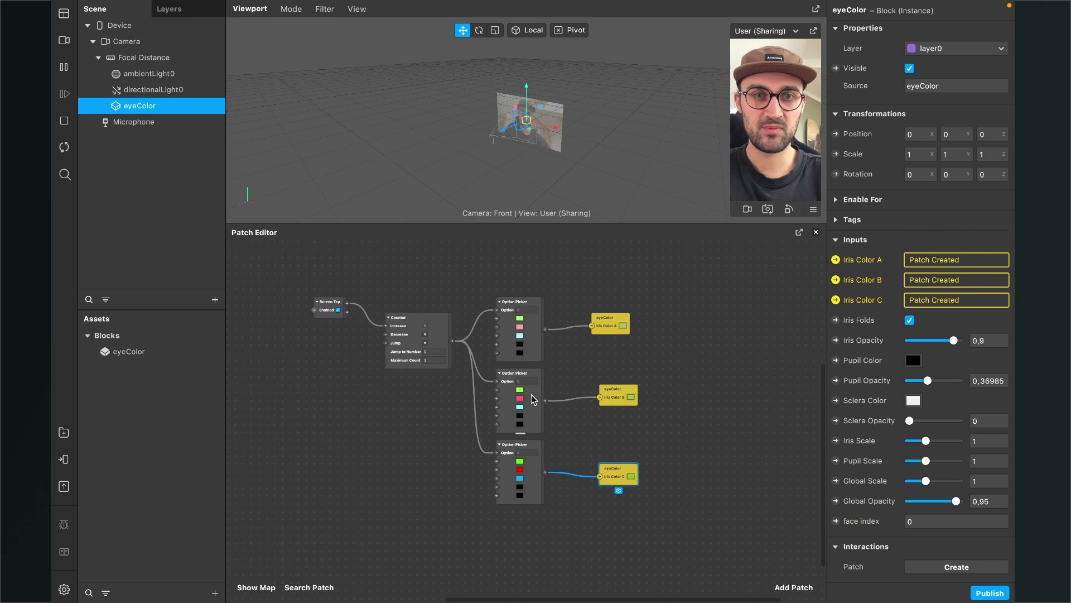
# Step: Enlarge the Viewport and simulator preview and turn on Simulate Touch
pyautogui.moveTo(583, 222); pyautogui.dragTo(580, 461)
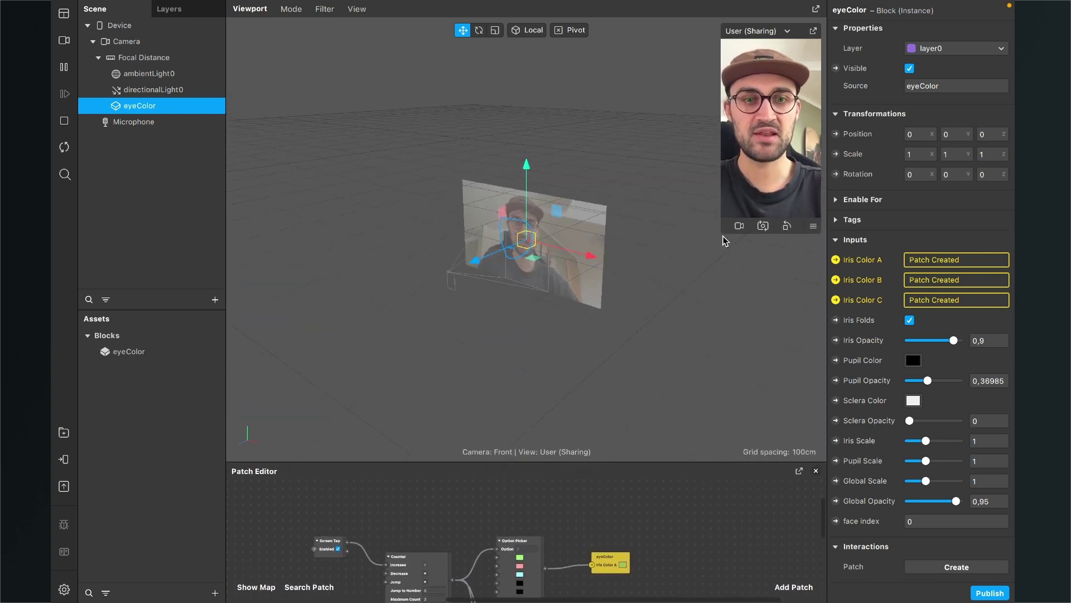
pyautogui.moveTo(722, 230); pyautogui.dragTo(596, 455)
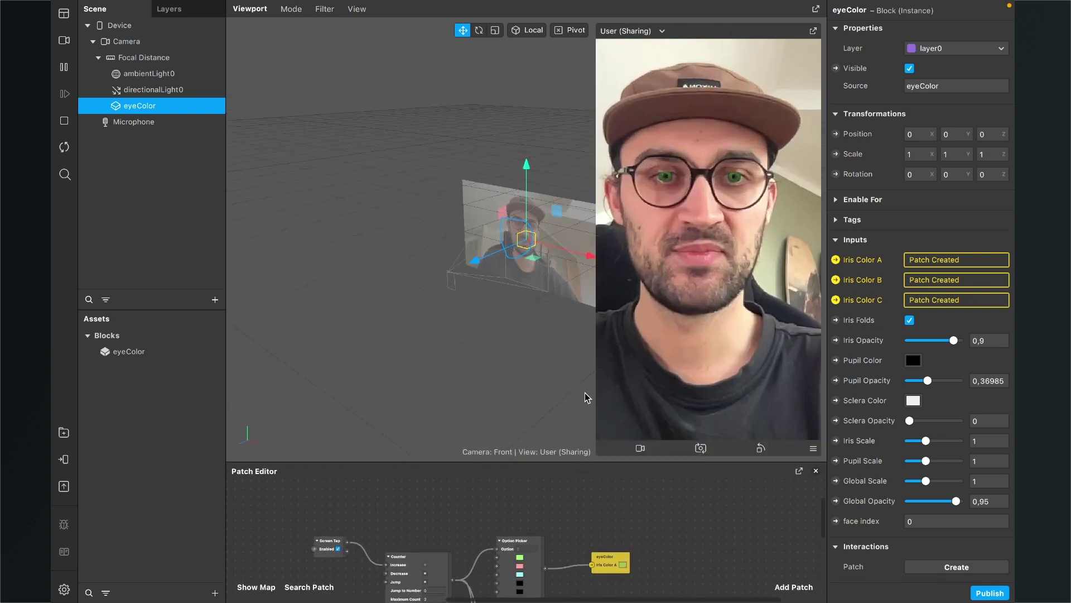
pyautogui.click(813, 448)
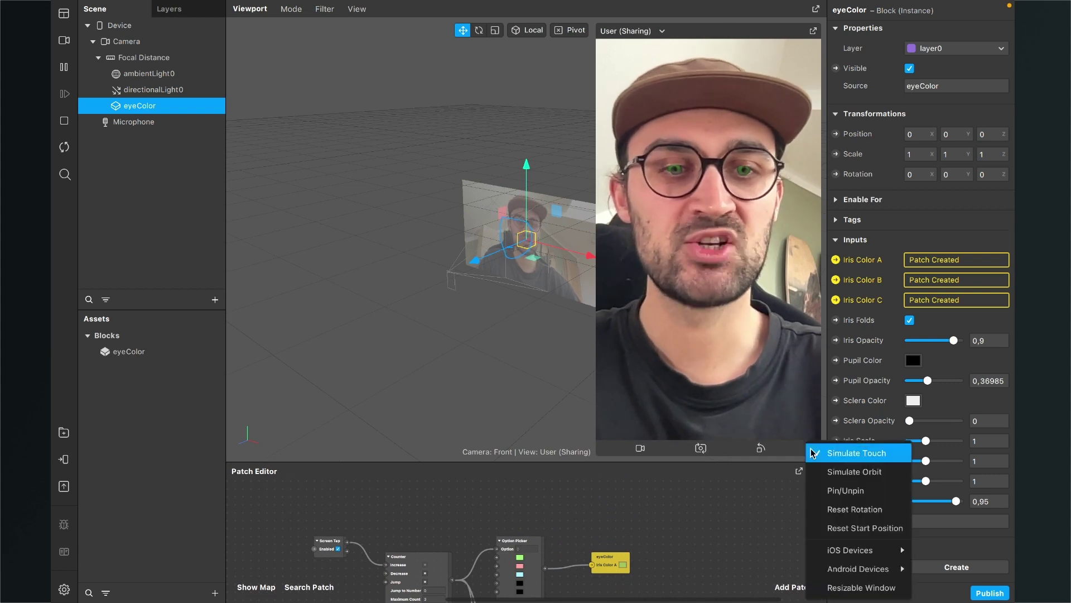
pyautogui.click(845, 454)
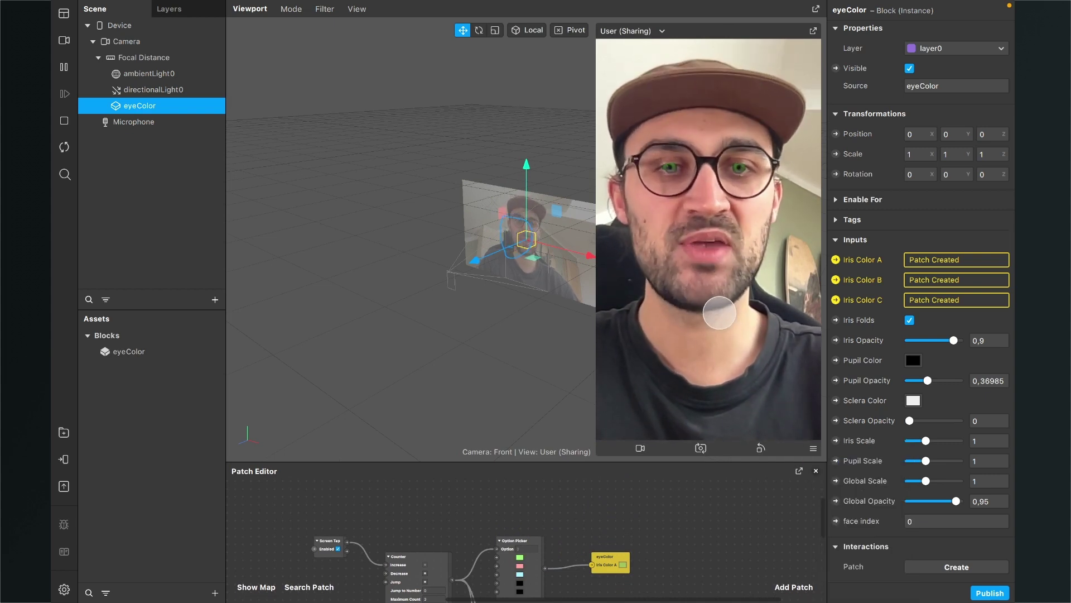
# Step: Tap the preview five times to cycle the iris colours, then restore the Patch Editor size
pyautogui.click(720, 313)
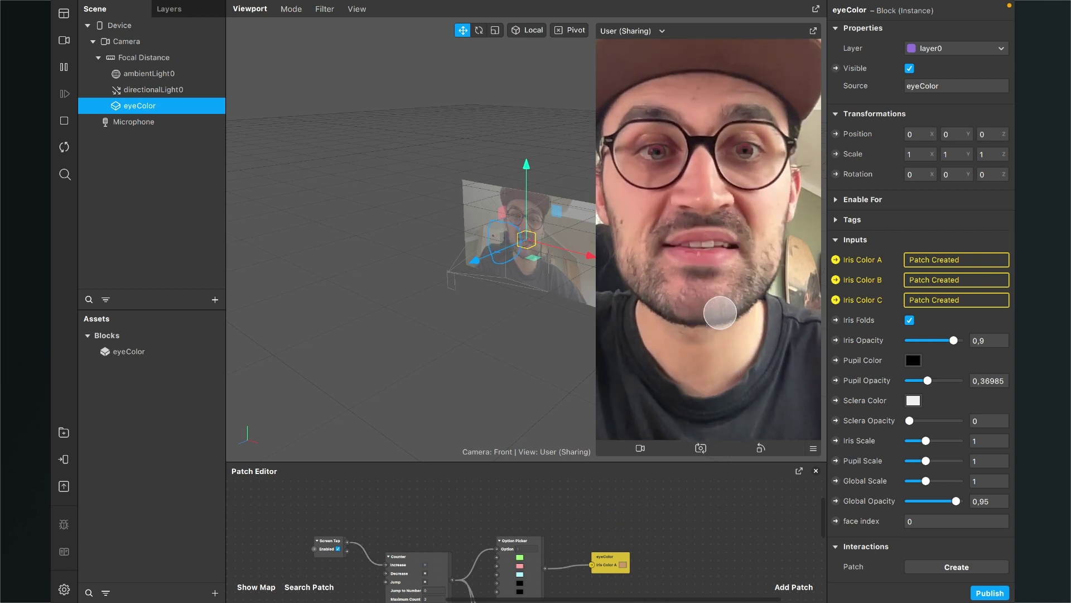
pyautogui.click(720, 313)
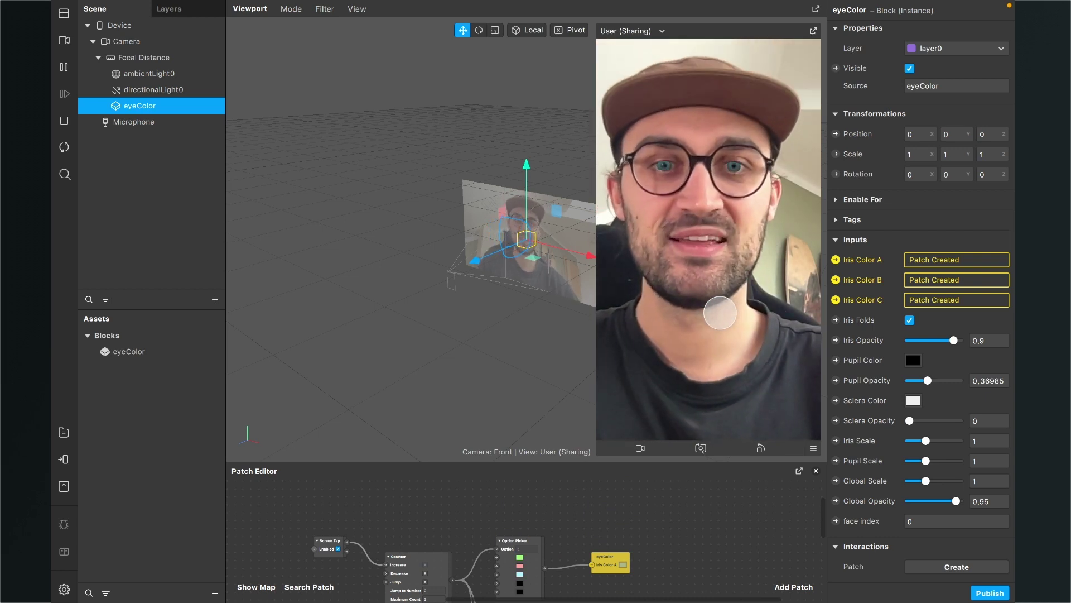
pyautogui.click(720, 312)
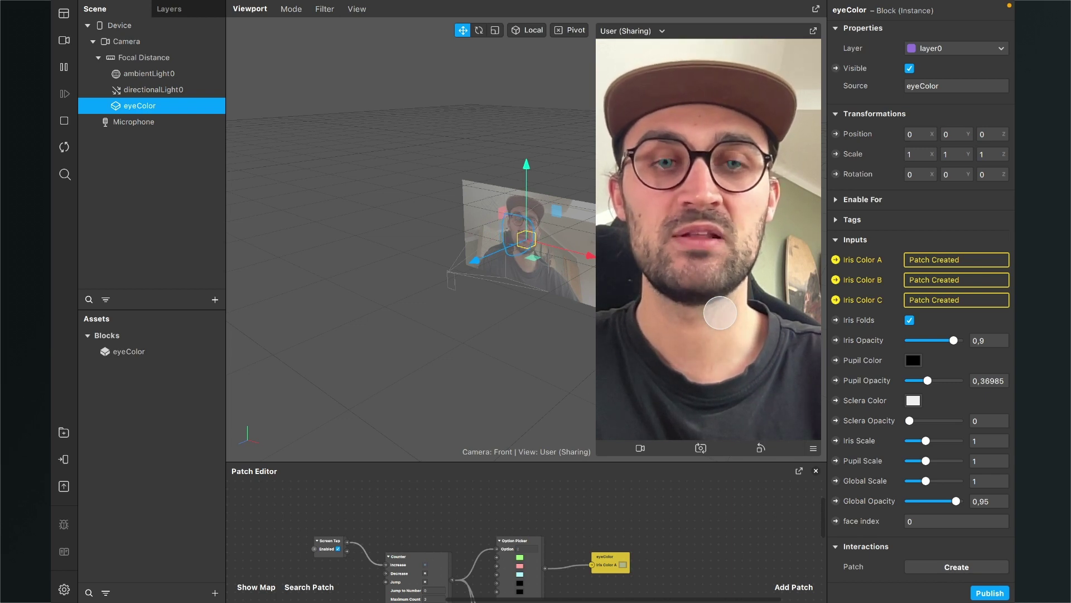
pyautogui.click(720, 312)
pyautogui.click(720, 313)
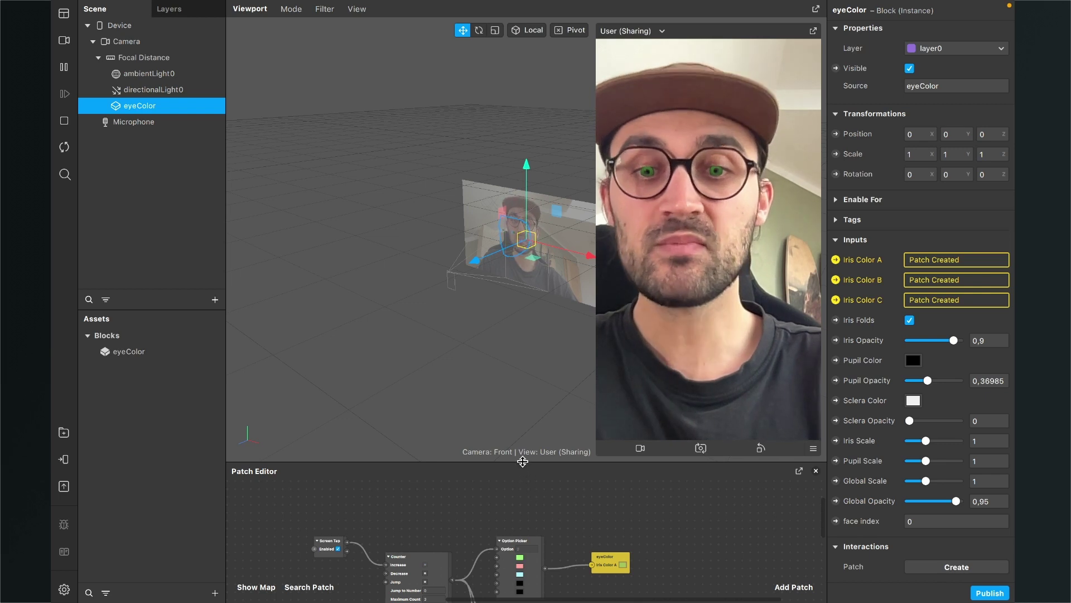
pyautogui.moveTo(523, 462); pyautogui.dragTo(523, 202)
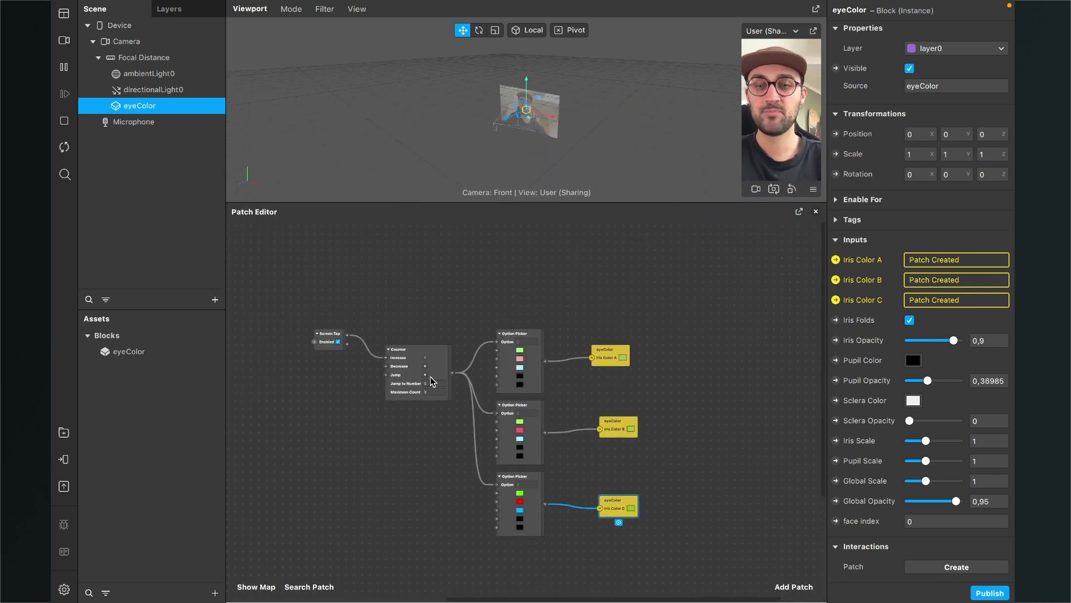
# Step: Move the first Option Picker node higher and enlarge the Viewport and simulator to show green irises
pyautogui.scroll(5, 433, 381)
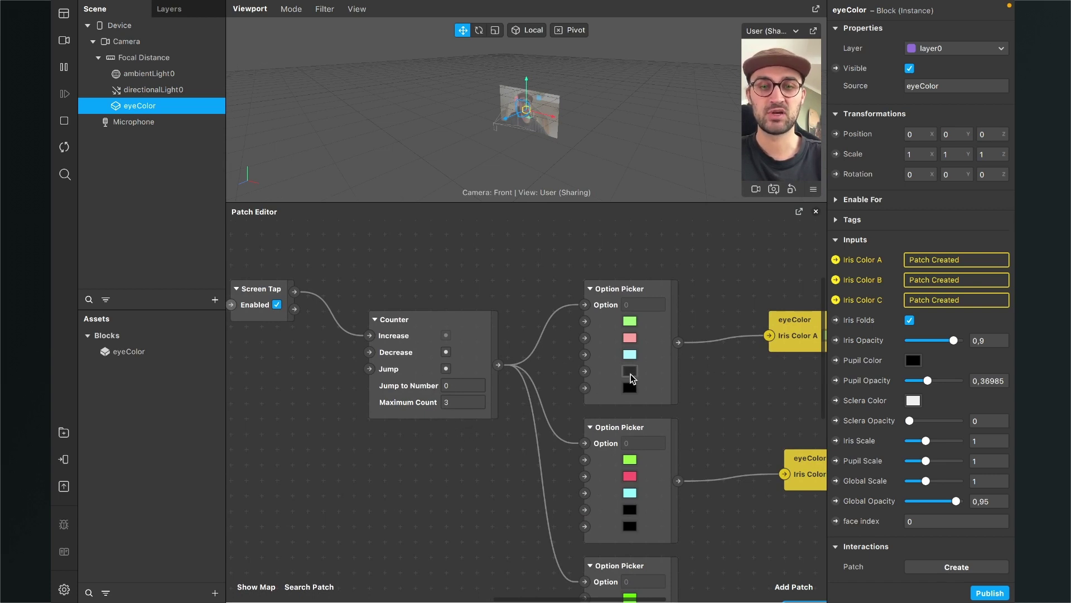
pyautogui.moveTo(660, 350); pyautogui.dragTo(660, 287)
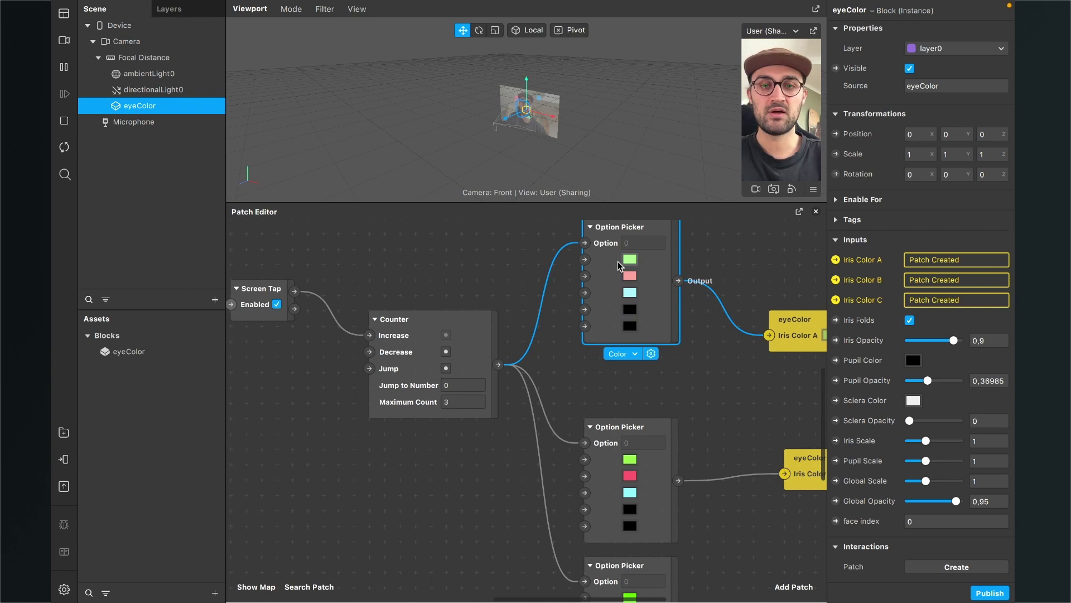
pyautogui.scroll(-3, 631, 310)
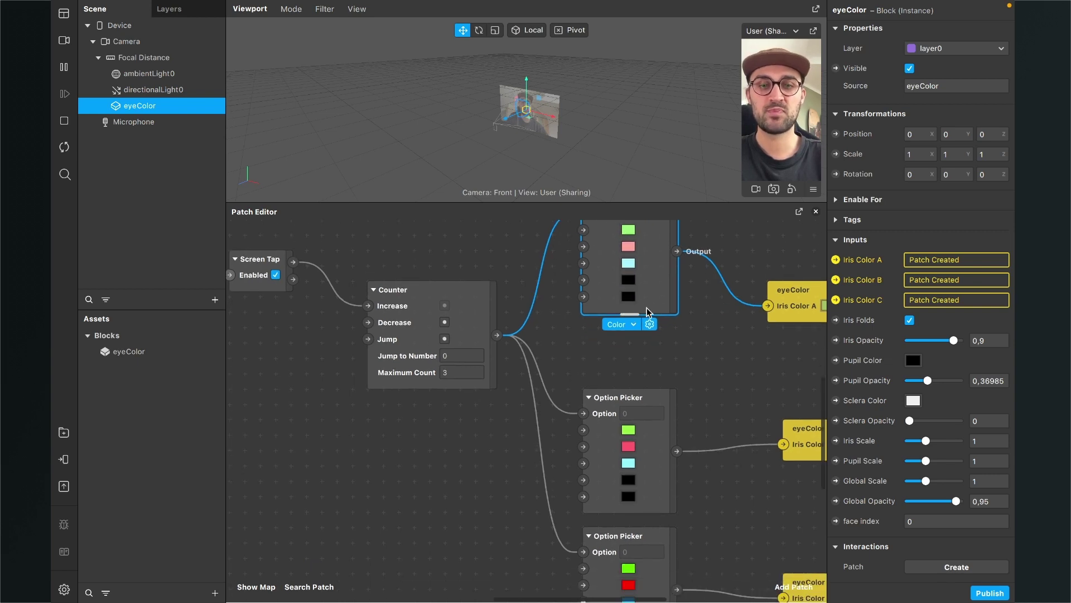
pyautogui.scroll(2, 648, 303)
pyautogui.scroll(2, 641, 318)
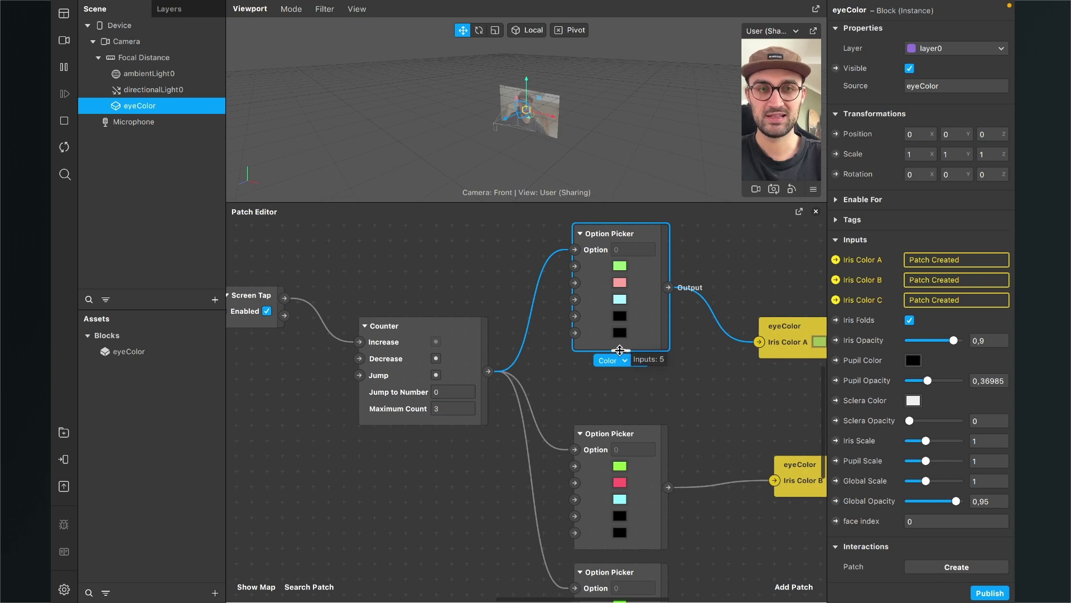
pyautogui.moveTo(618, 361)
pyautogui.mouseDown()
pyautogui.moveTo(613, 527)
pyautogui.moveTo(614, 469)
pyautogui.moveTo(630, 466)
pyautogui.moveTo(622, 398)
pyautogui.moveTo(632, 527)
pyautogui.moveTo(628, 370)
pyautogui.mouseUp()
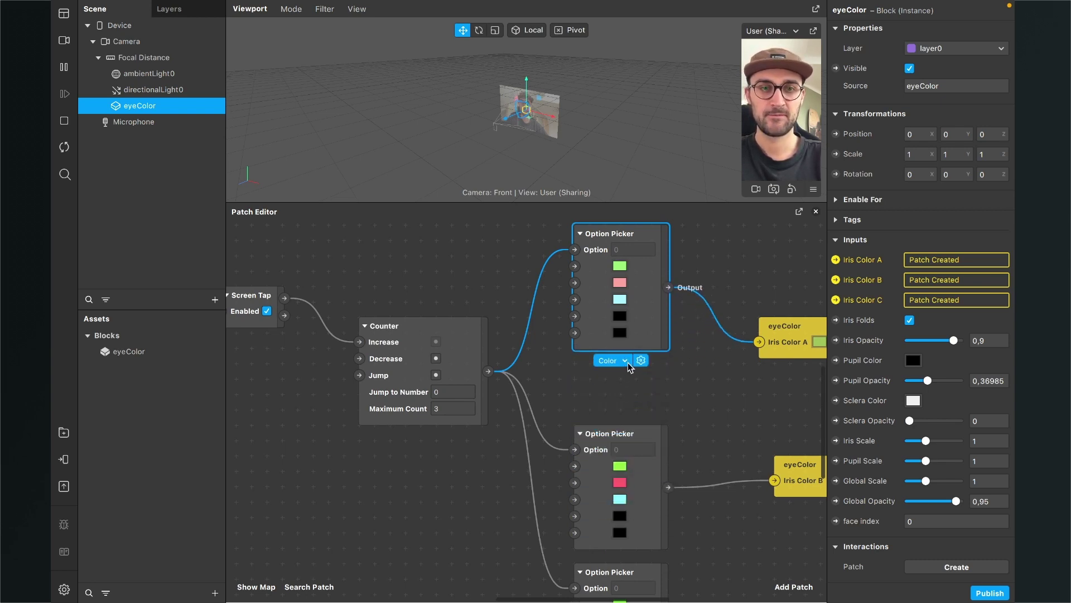
pyautogui.moveTo(661, 310); pyautogui.dragTo(644, 338)
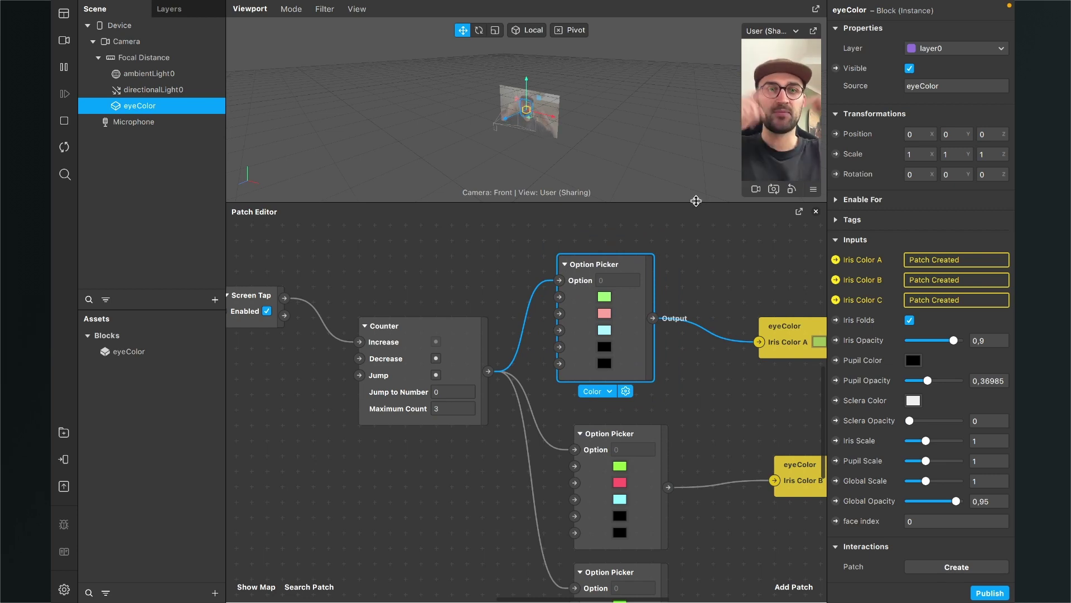
pyautogui.moveTo(696, 201); pyautogui.dragTo(704, 406)
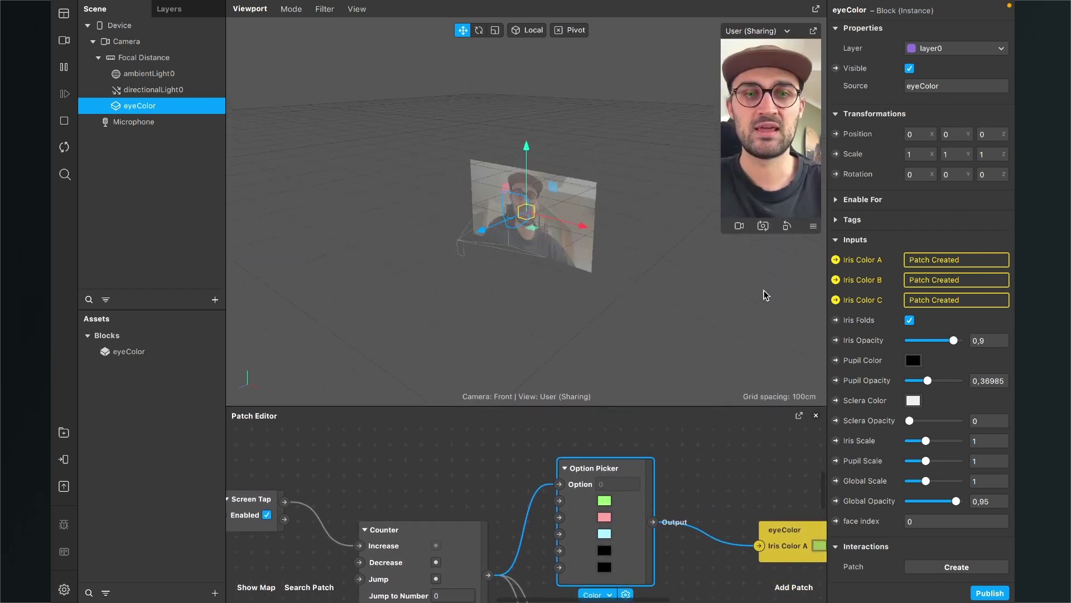
pyautogui.moveTo(721, 236); pyautogui.dragTo(645, 368)
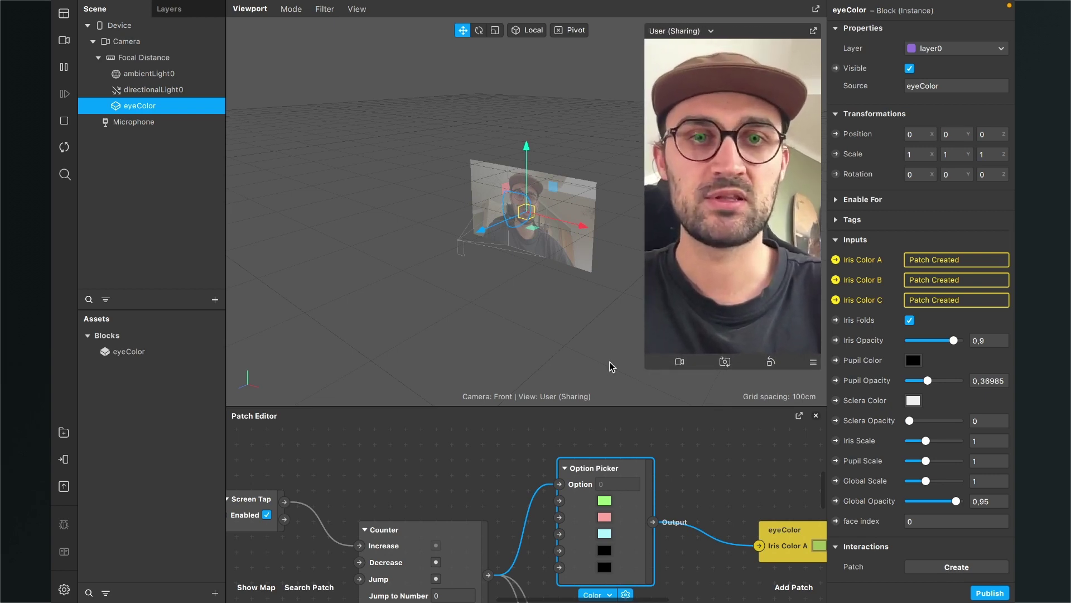
# Step: Insert the 'Tap to change' instruction into the Device's Instructions list
pyautogui.click(146, 191)
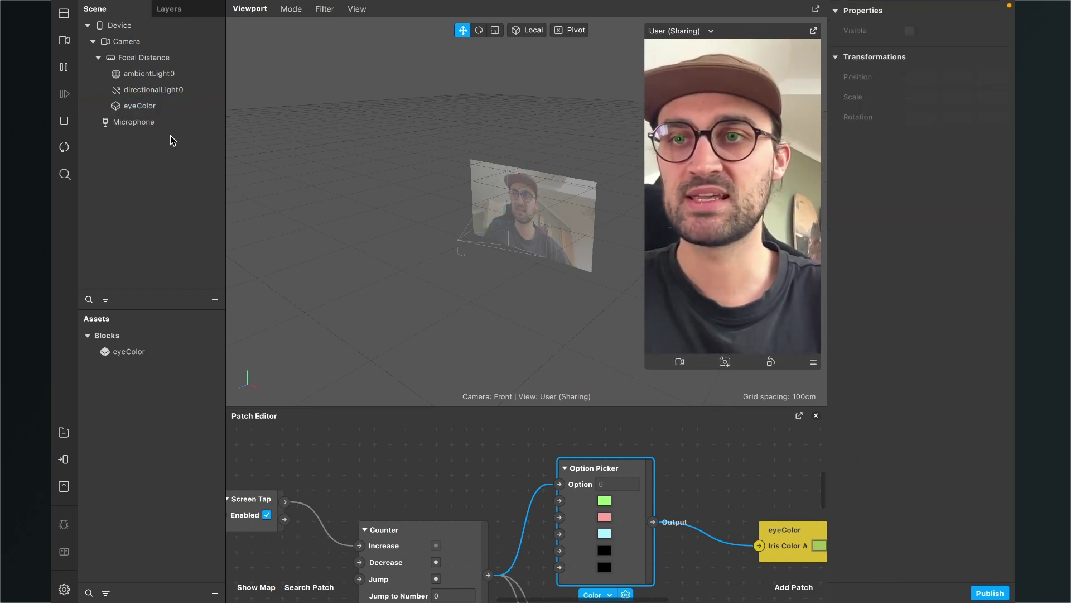
pyautogui.click(120, 25)
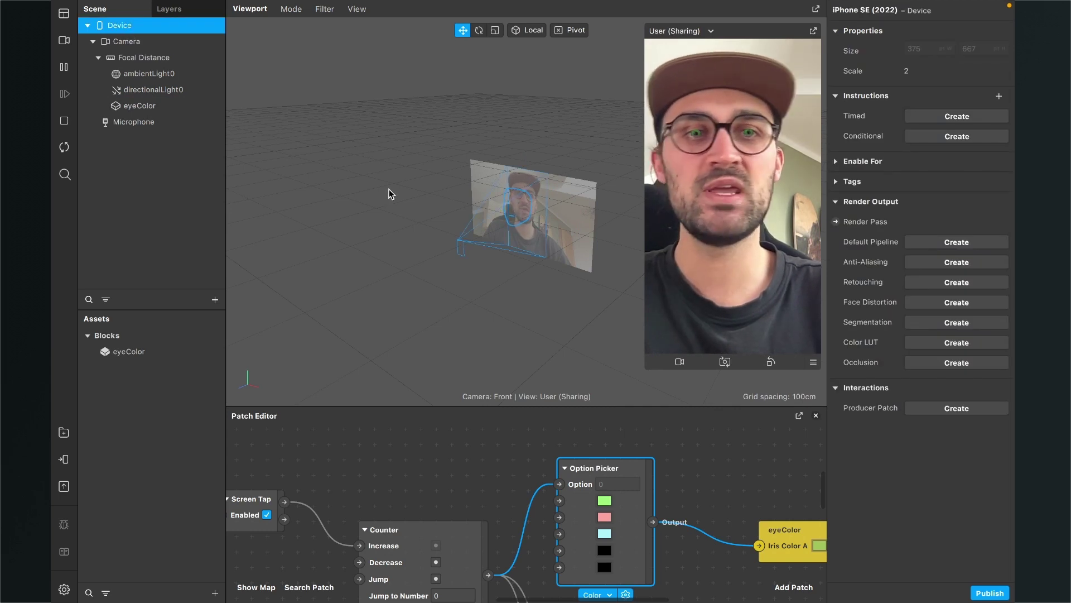
pyautogui.click(999, 96)
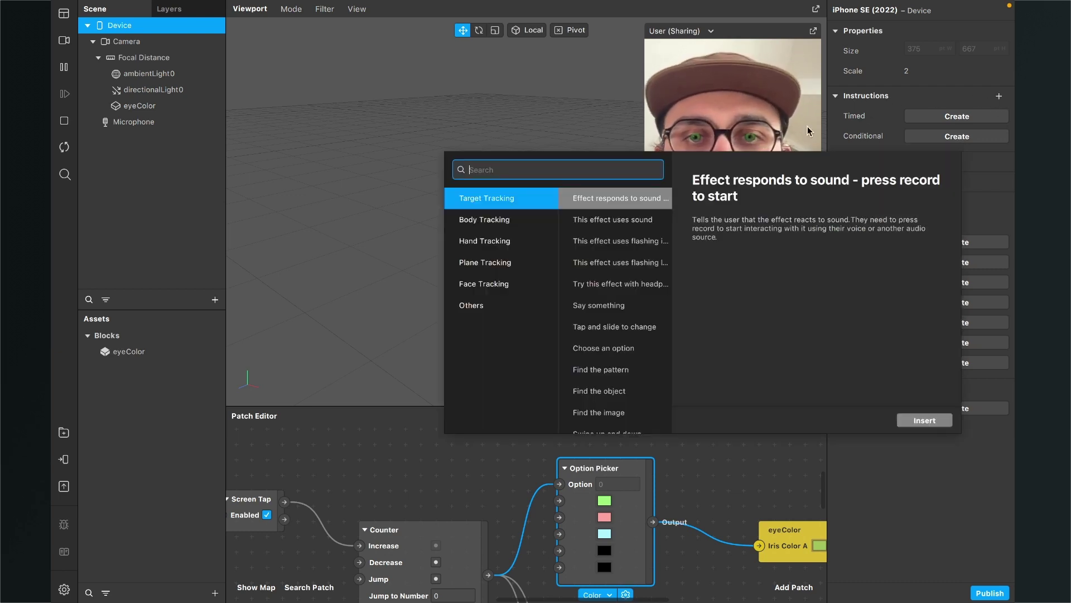
pyautogui.write('tap')
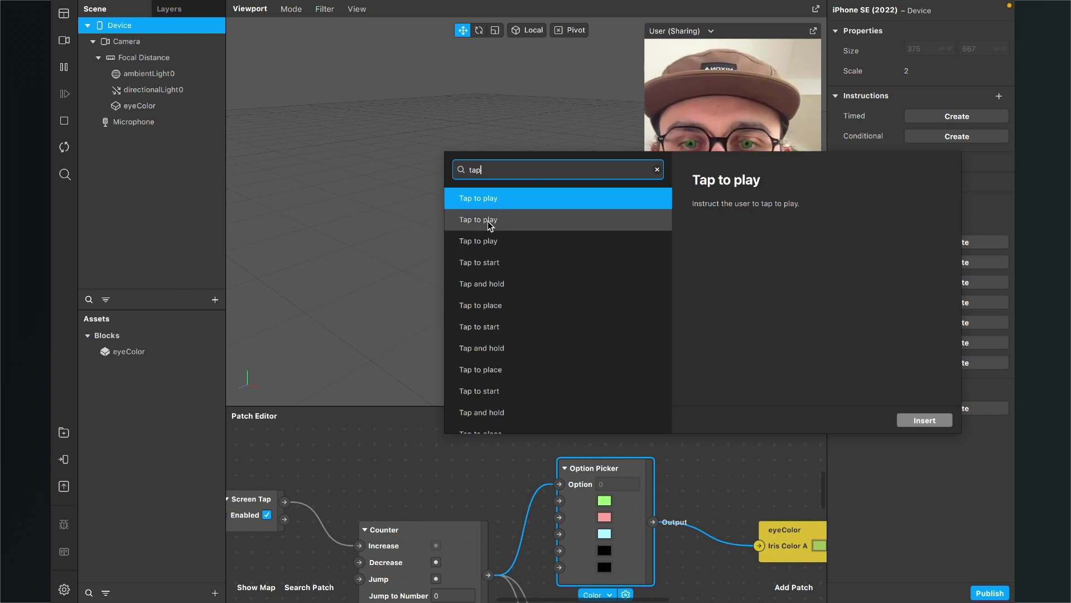
pyautogui.write(' to ch')
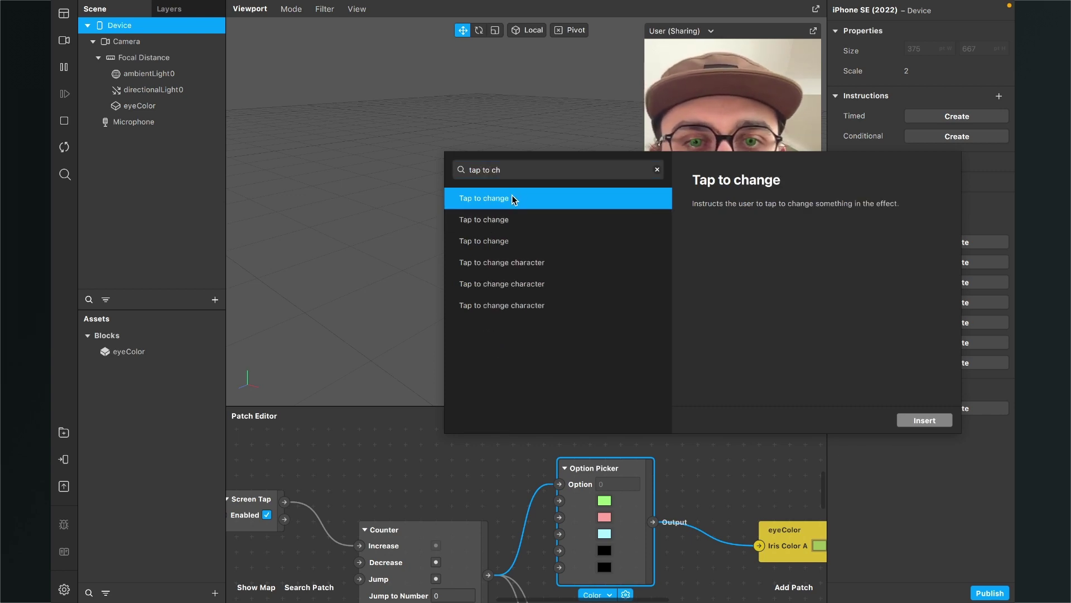
pyautogui.click(926, 421)
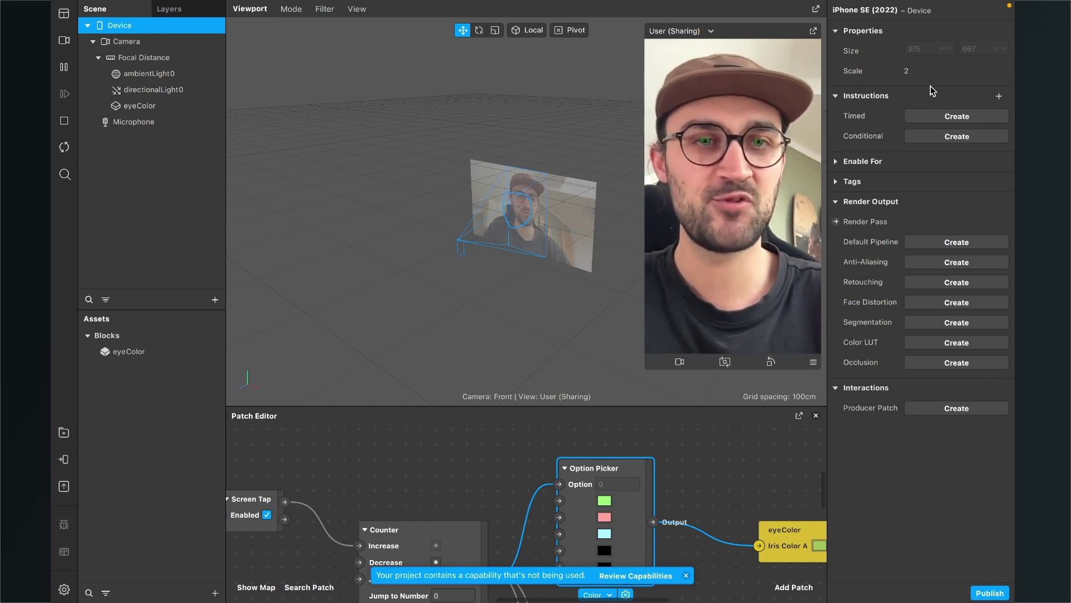
# Step: Move the Timed Instruction node above the Counter and set its option to Tap to change
pyautogui.moveTo(557, 405); pyautogui.dragTo(557, 153)
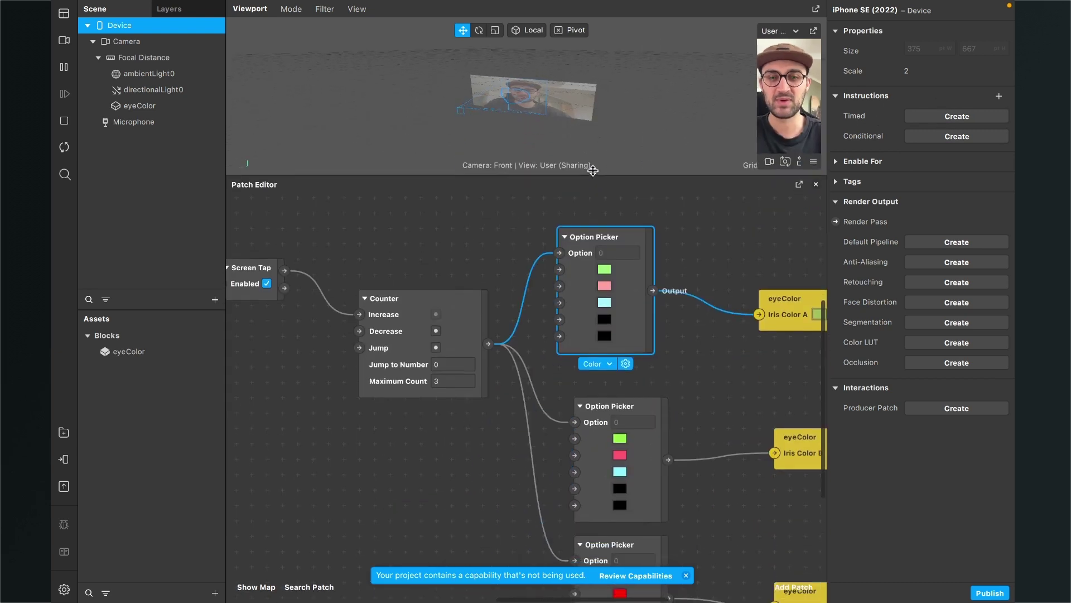
pyautogui.scroll(-3, 471, 393)
pyautogui.hscroll(3, 471, 394)
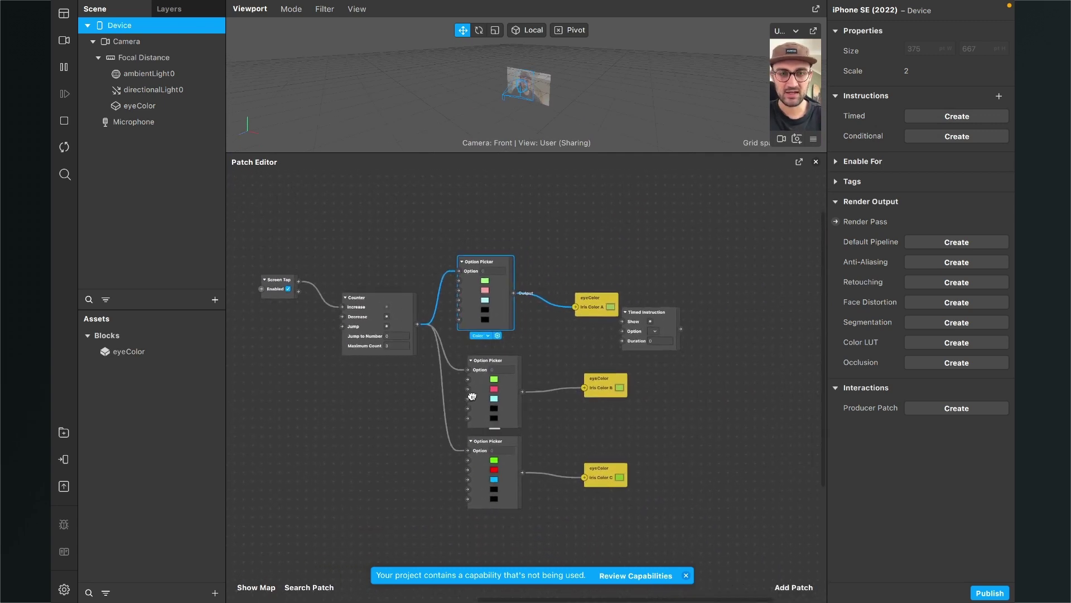
pyautogui.moveTo(642, 320); pyautogui.dragTo(375, 202)
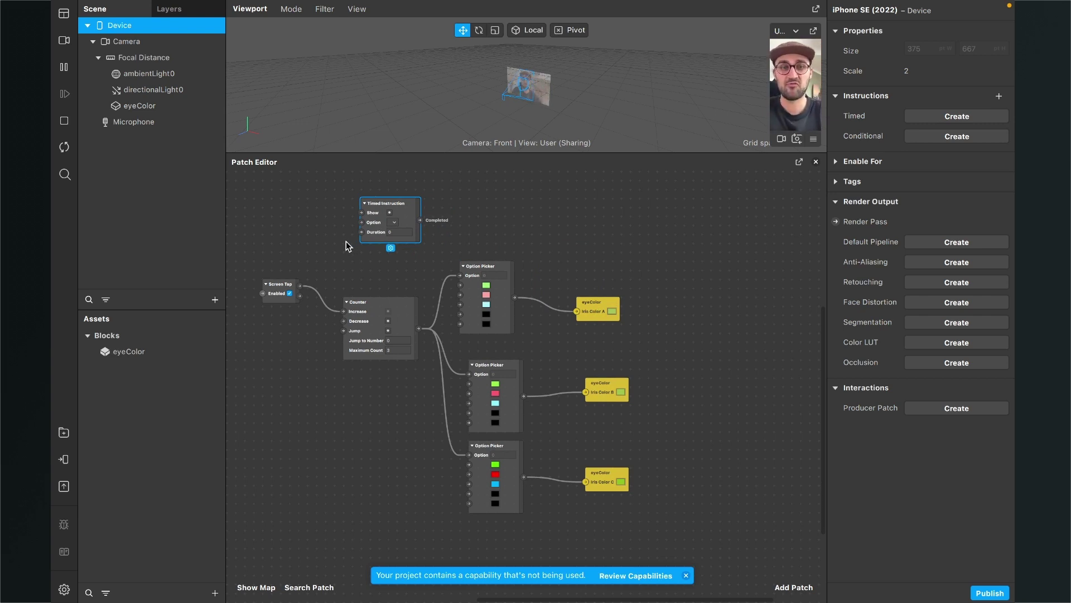
pyautogui.scroll(3, 313, 247)
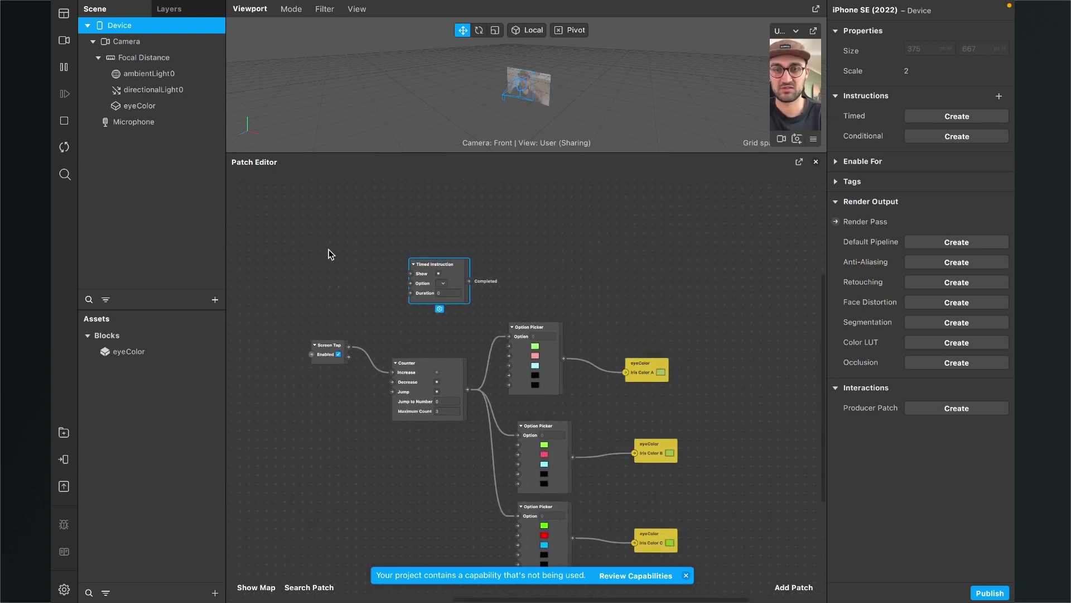
pyautogui.moveTo(457, 273); pyautogui.dragTo(471, 221)
pyautogui.hscroll(-7, 410, 262)
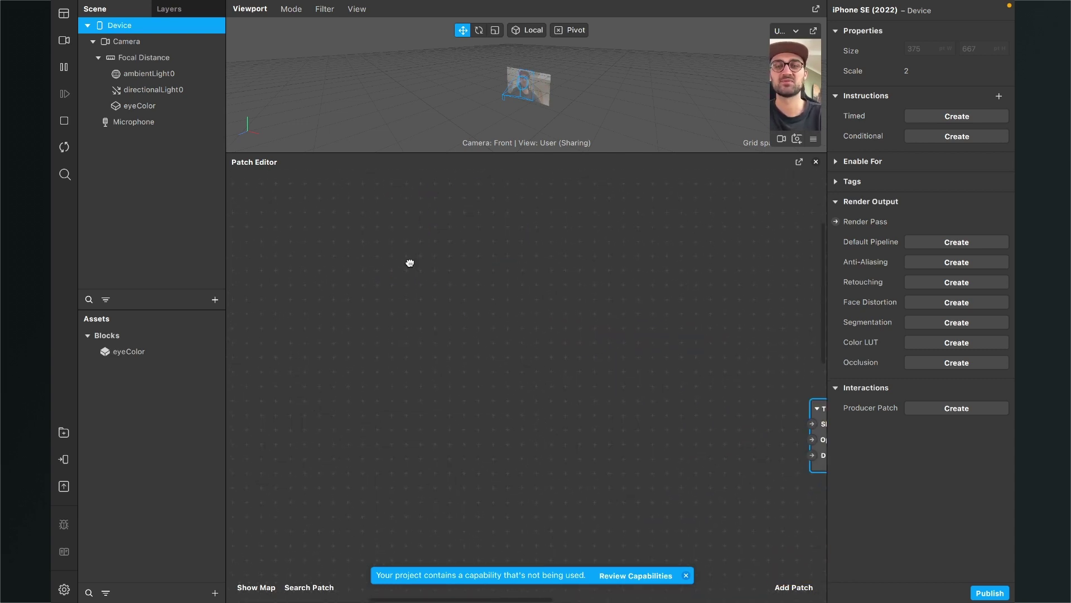
pyautogui.hscroll(8, 488, 287)
pyautogui.scroll(-3, 488, 287)
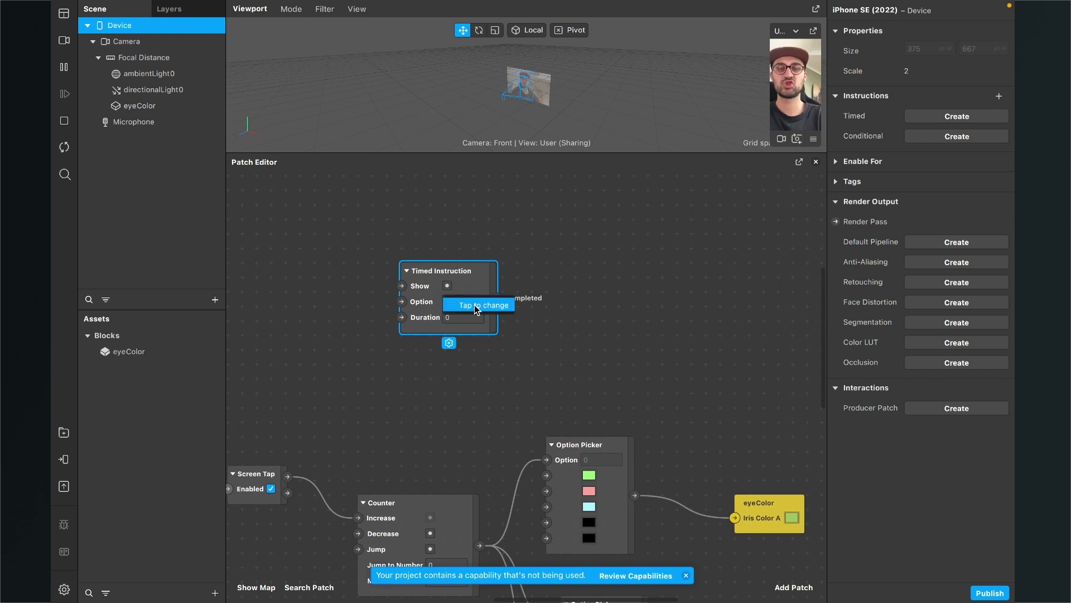
pyautogui.click(476, 305)
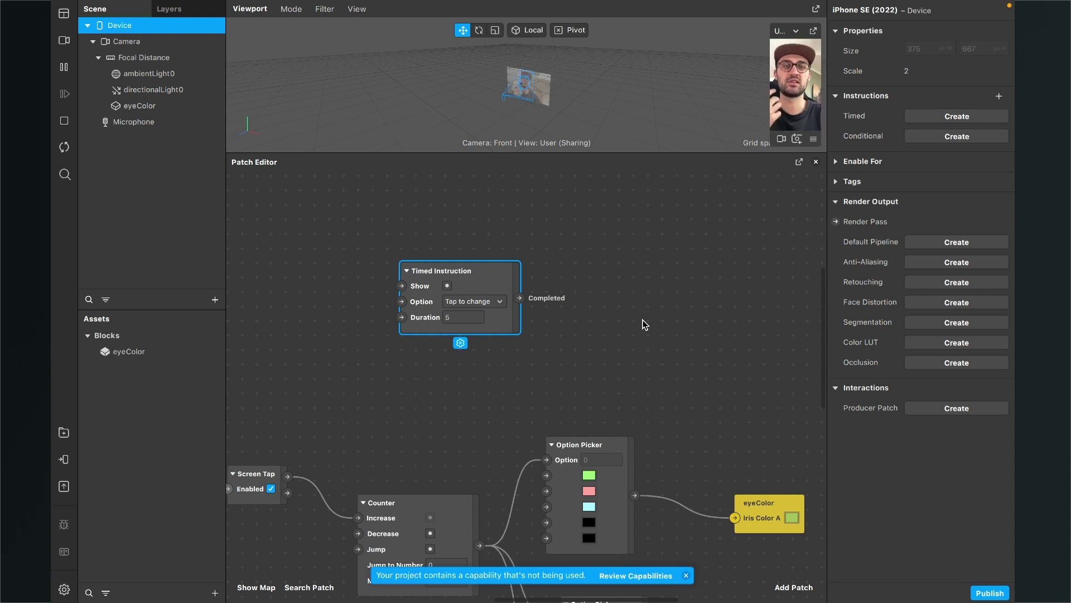
# Step: Add a Start patch to the left of the Timed Instruction node
pyautogui.scroll(2, 645, 324)
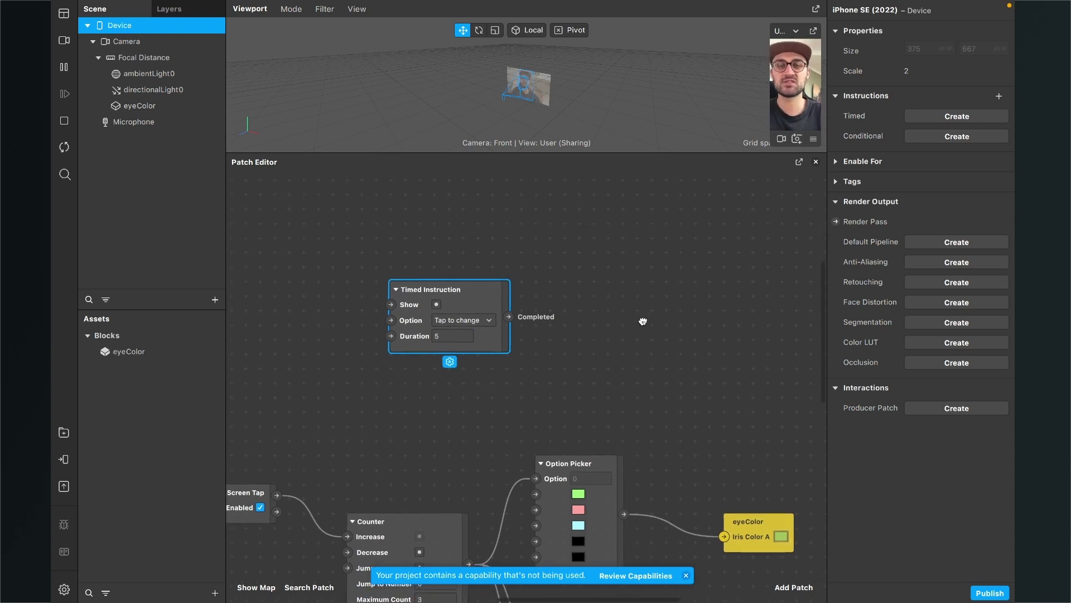
pyautogui.click(686, 575)
pyautogui.click(802, 587)
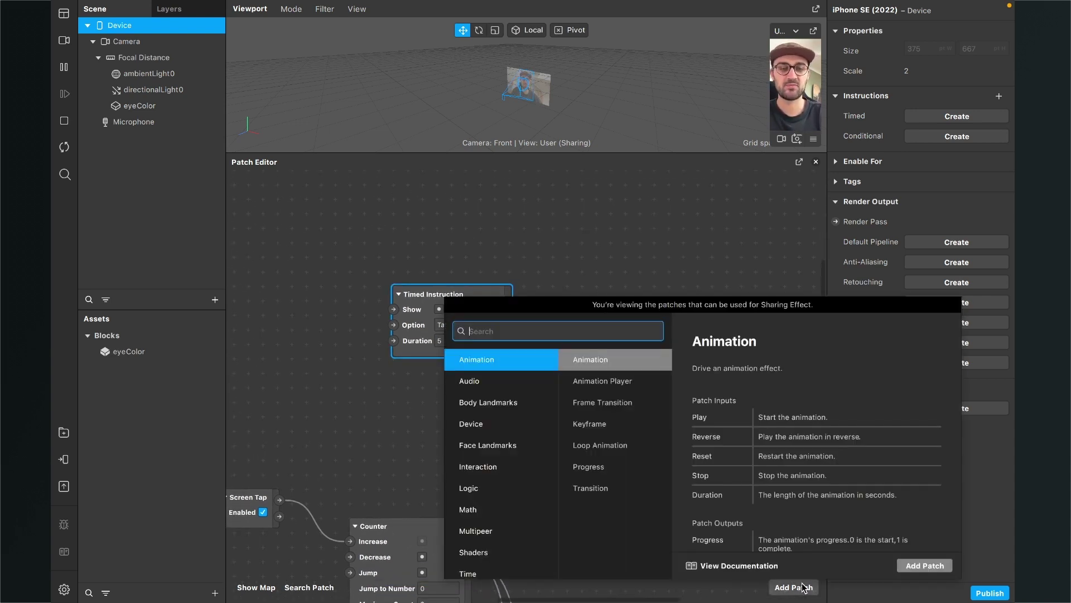
pyautogui.write('start')
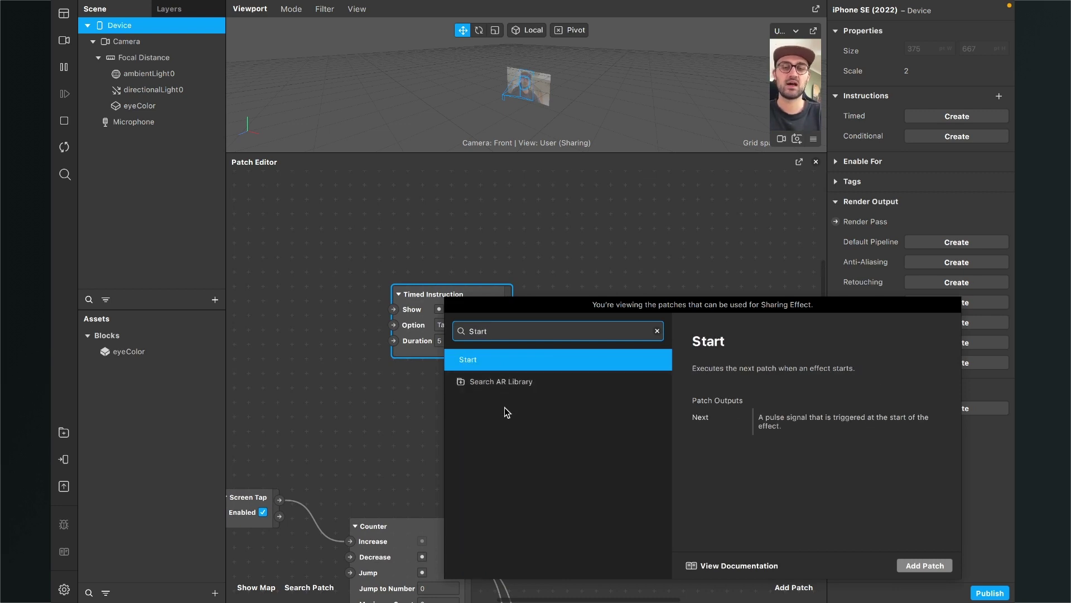
pyautogui.press('Return')
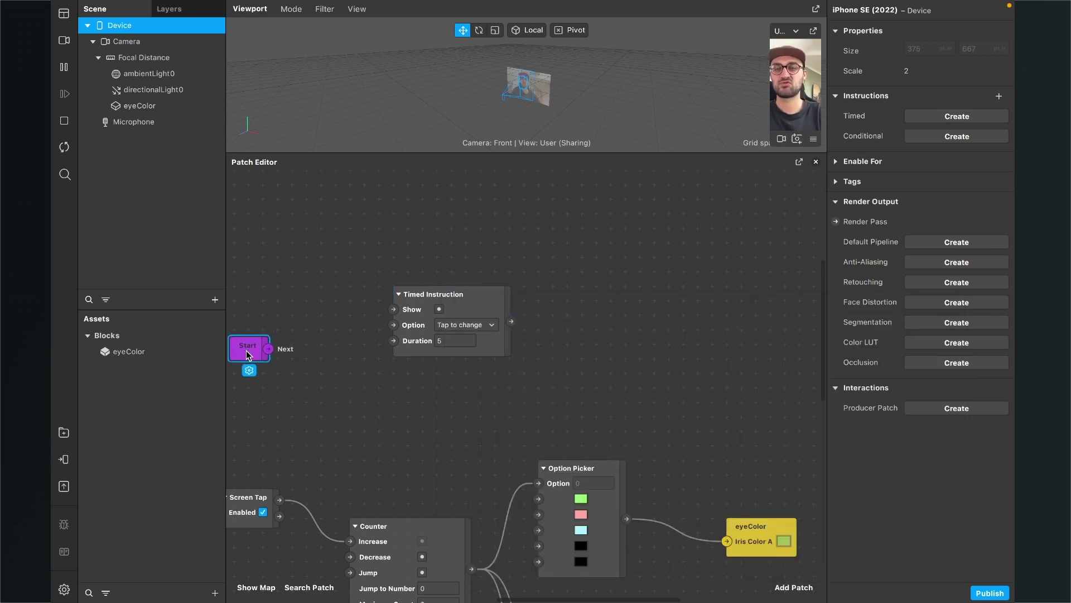
pyautogui.hscroll(-3, 290, 327)
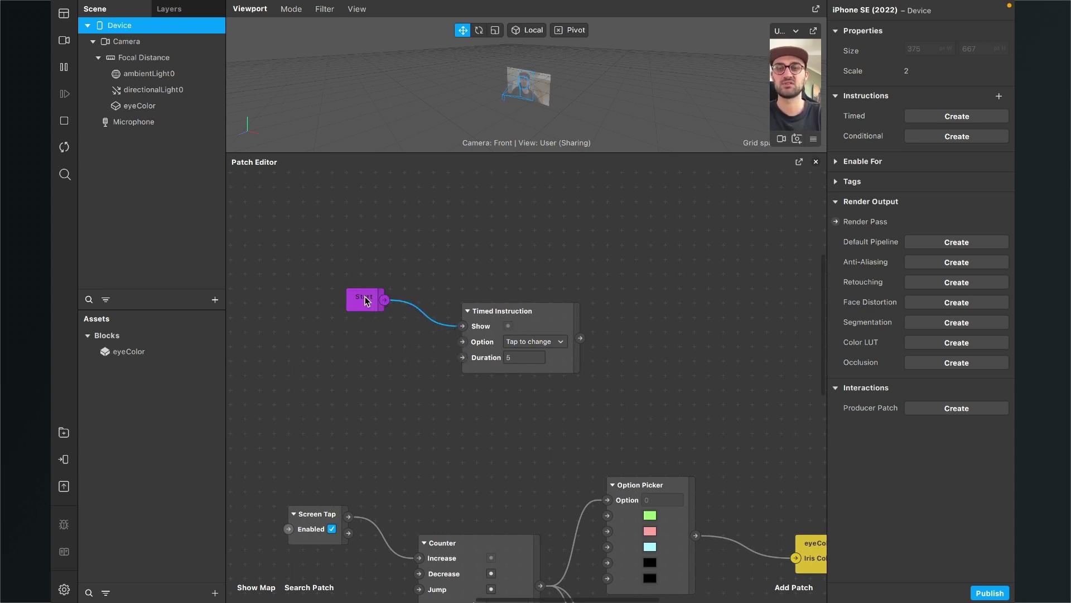
pyautogui.moveTo(366, 301); pyautogui.dragTo(347, 350)
pyautogui.moveTo(539, 153); pyautogui.dragTo(546, 399)
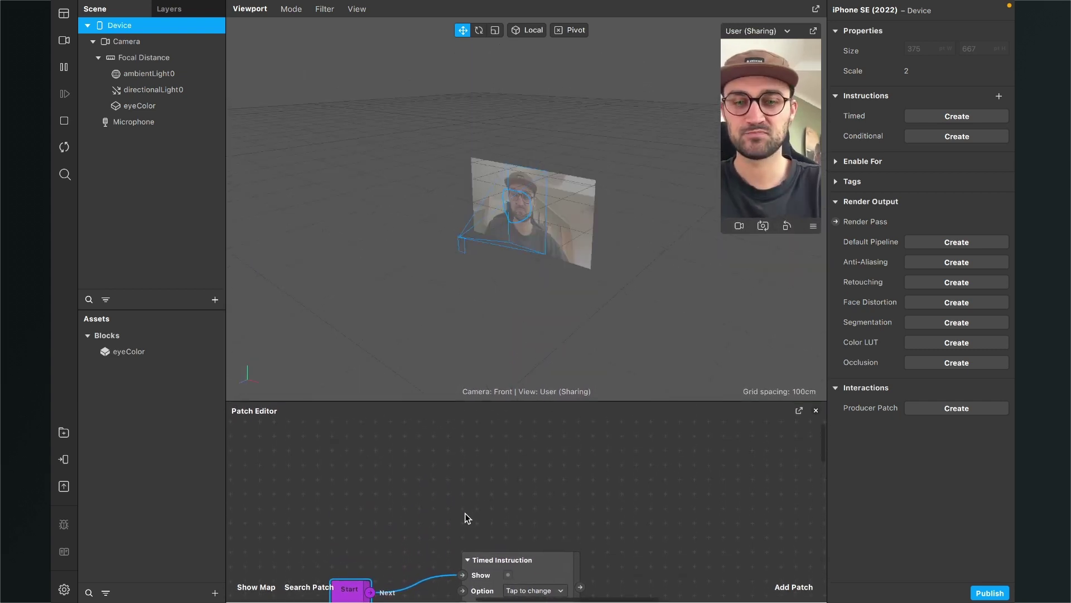
# Step: Enlarge the simulator, restart the preview, and tap twice to cycle the irises back to green
pyautogui.scroll(-2, 464, 514)
pyautogui.moveTo(724, 232); pyautogui.dragTo(630, 395)
pyautogui.click(64, 147)
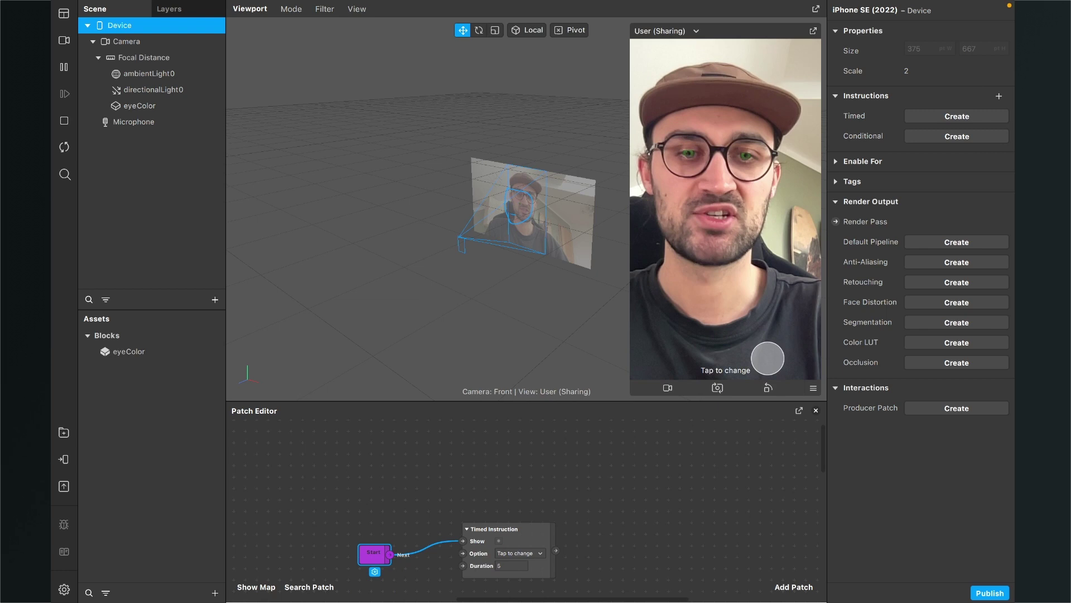
pyautogui.click(770, 296)
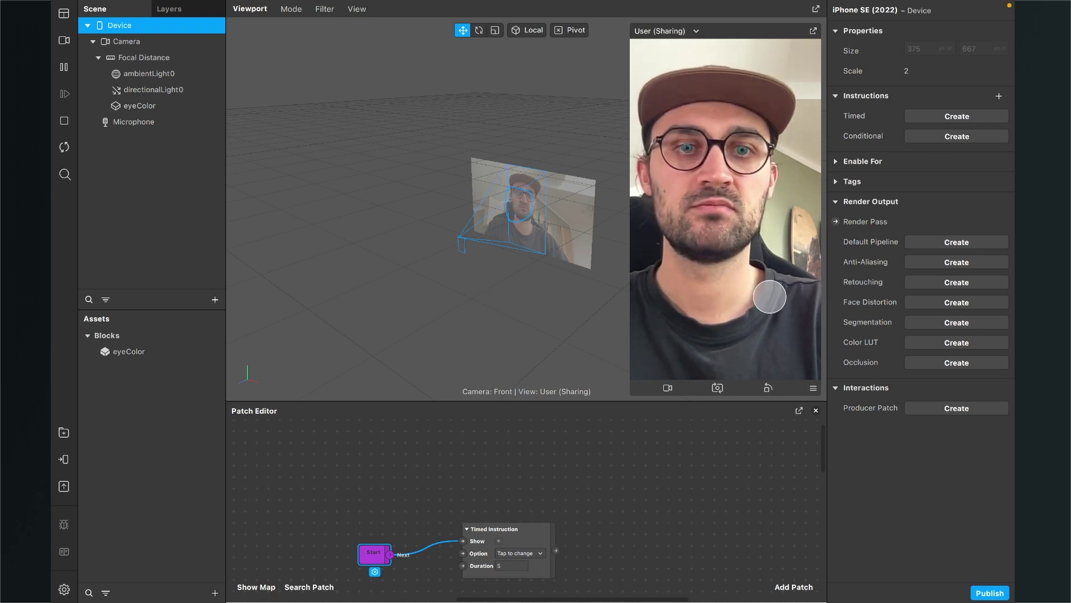
pyautogui.click(770, 296)
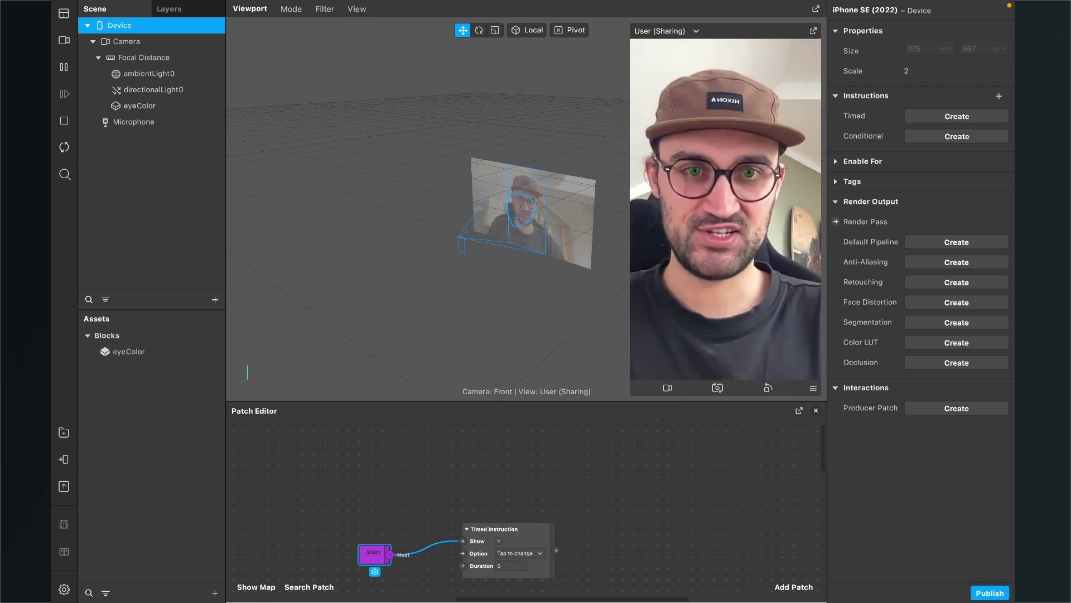
pyautogui.hscroll(3, 655, 436)
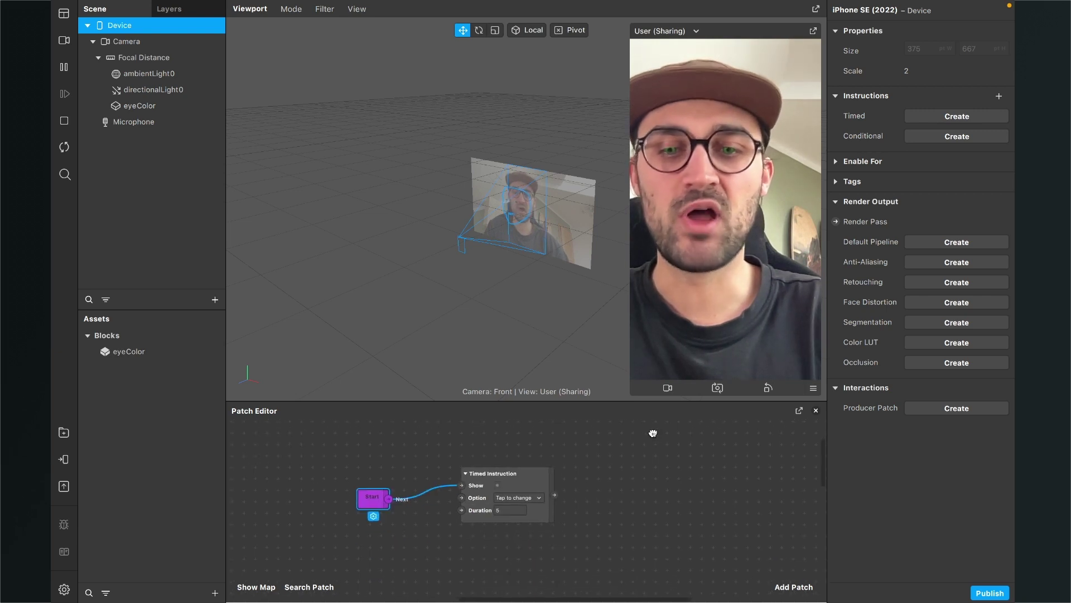